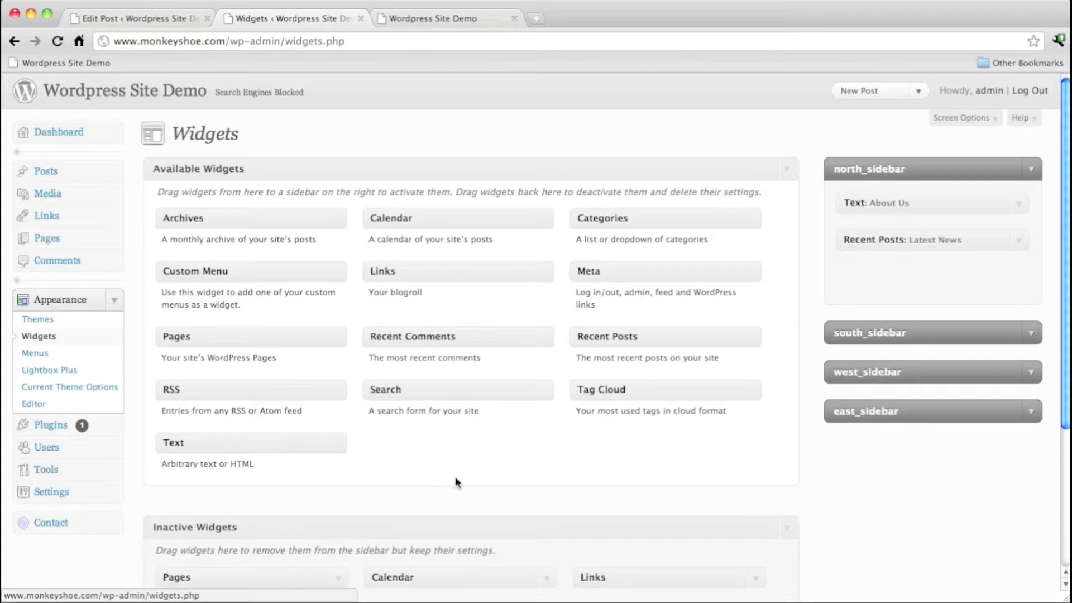
Close the extra site preview tab and replace the post editor with the live site's home page
{"action": "scroll", "coordinate": [508, 459], "scroll_direction": "down", "scroll_amount": 5}
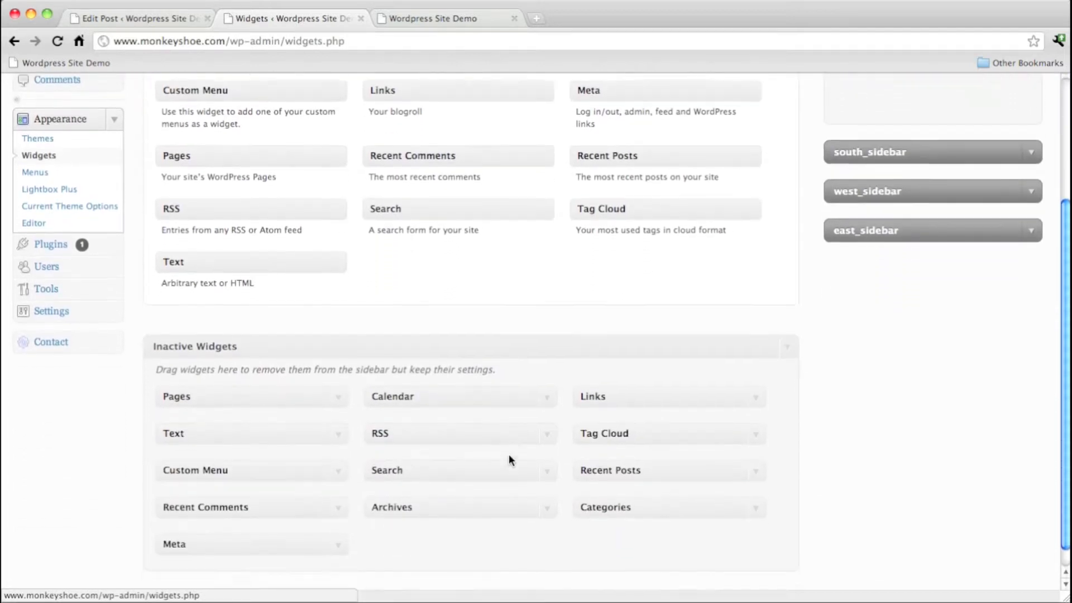
{"action": "scroll", "coordinate": [508, 454], "scroll_direction": "up", "scroll_amount": 6}
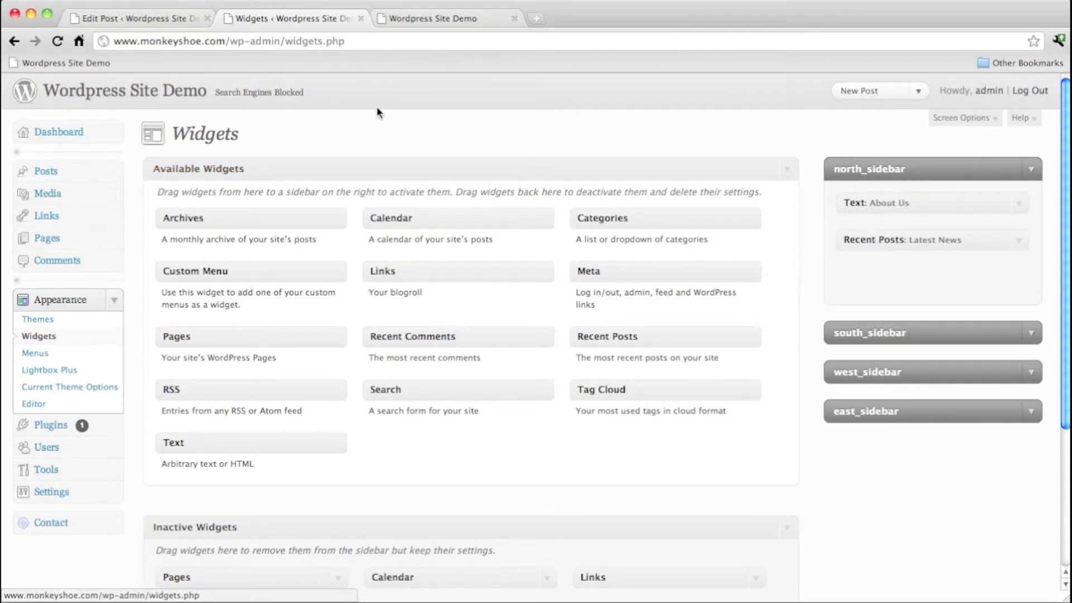
{"action": "left_click", "coordinate": [512, 19]}
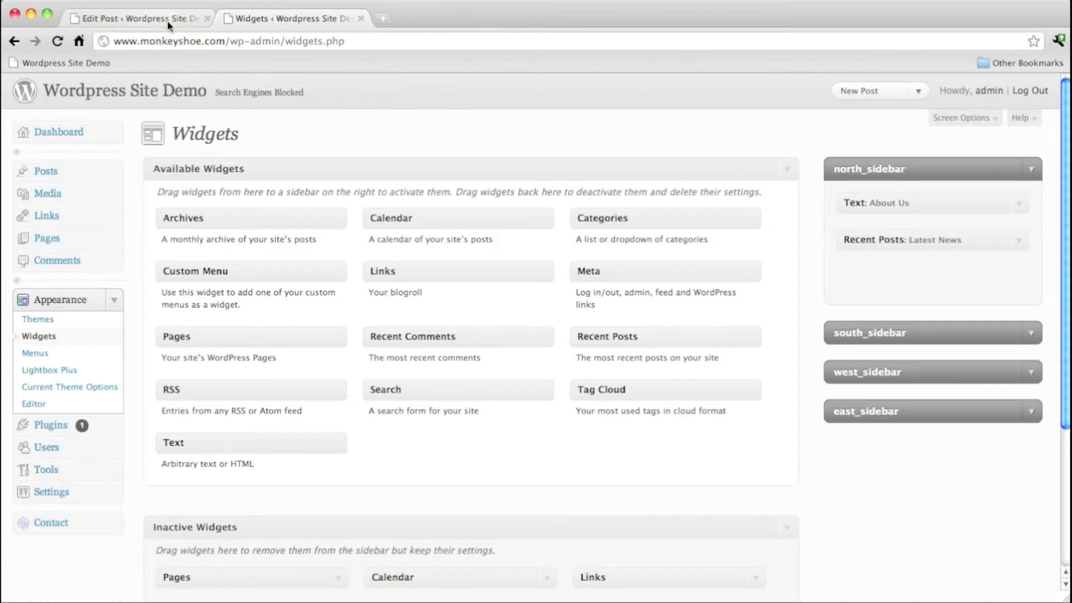
{"action": "left_click", "coordinate": [166, 20]}
{"action": "left_click", "coordinate": [126, 91]}
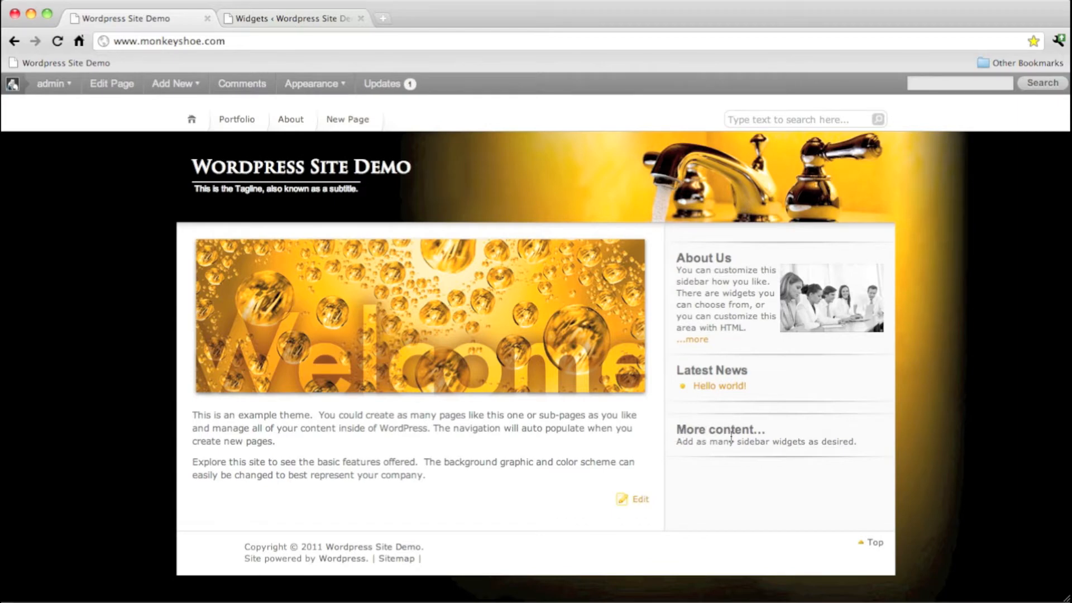
Expand south_sidebar on the Widgets page and examine the settings of its "More content..." text widget
{"action": "left_click", "coordinate": [304, 25]}
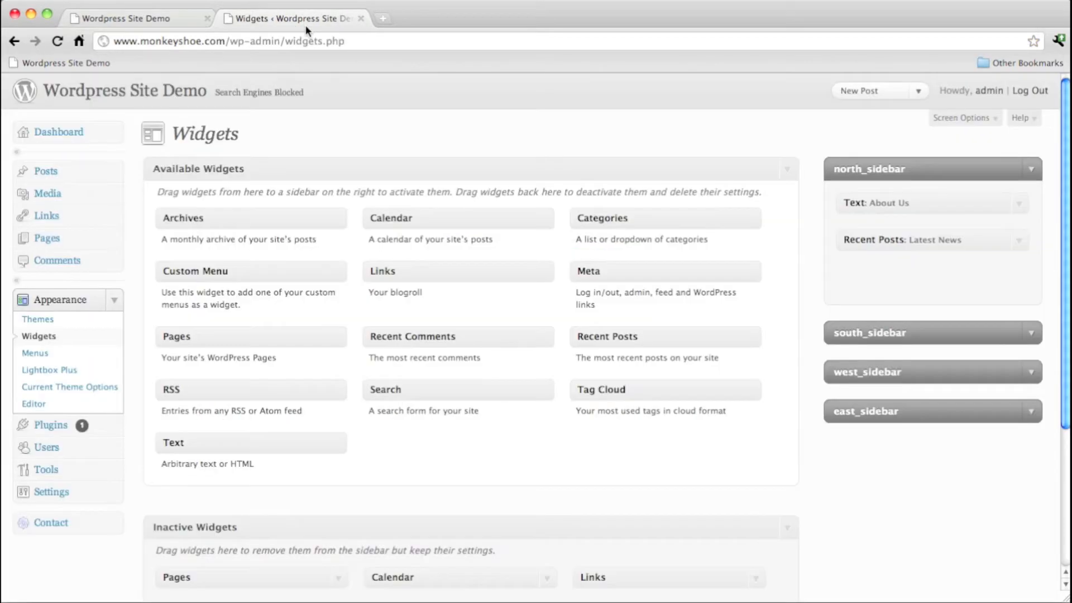
{"action": "left_click", "coordinate": [1033, 335]}
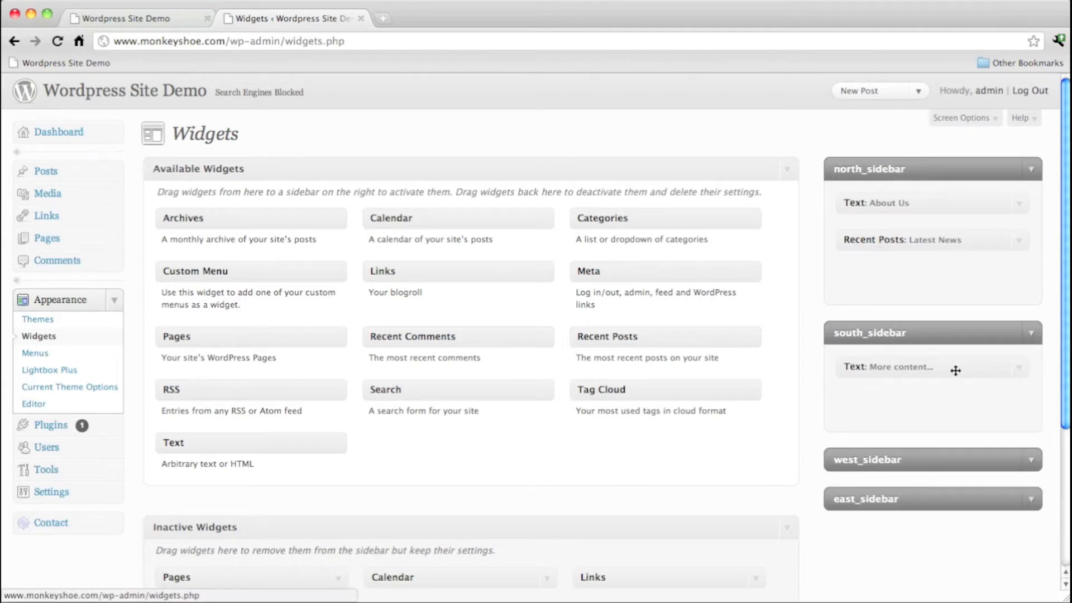
{"action": "left_click", "coordinate": [1019, 371]}
{"action": "left_click", "coordinate": [1019, 374]}
{"action": "left_click_drag", "start_coordinate": [595, 397], "coordinate": [624, 406]}
Remove the Latest News Recent Posts widget from north_sidebar and reload the live home page
{"action": "left_click_drag", "start_coordinate": [918, 241], "coordinate": [540, 250]}
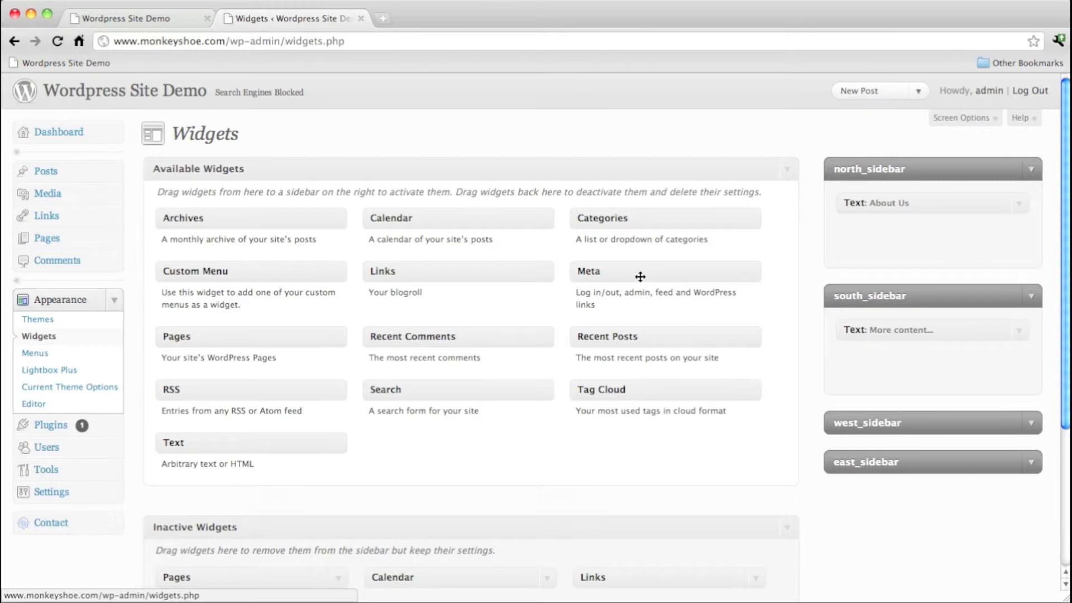
{"action": "left_click", "coordinate": [130, 18]}
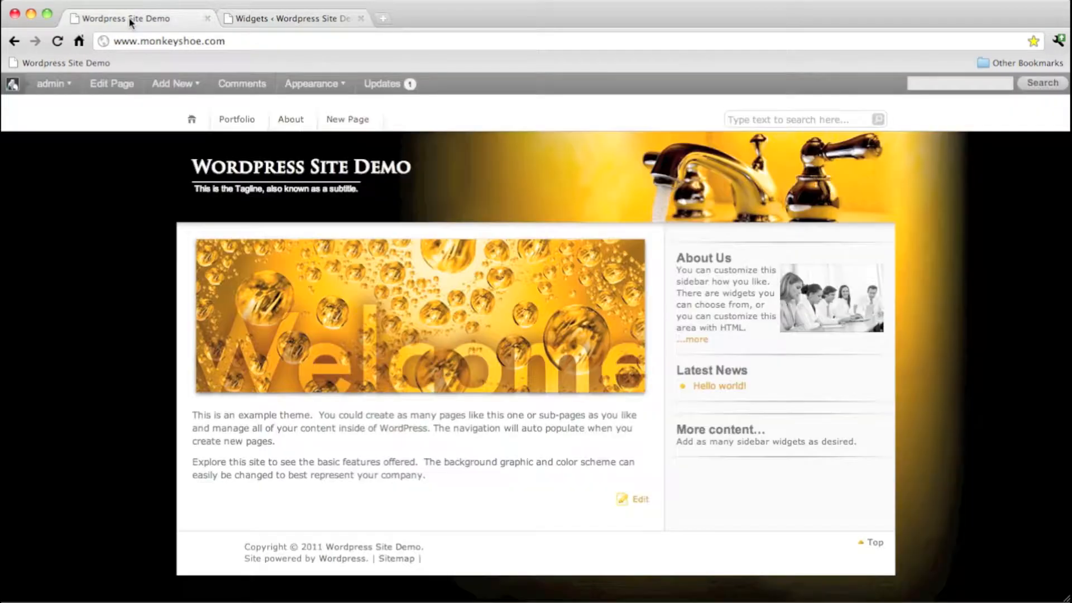
{"action": "left_click", "coordinate": [58, 40]}
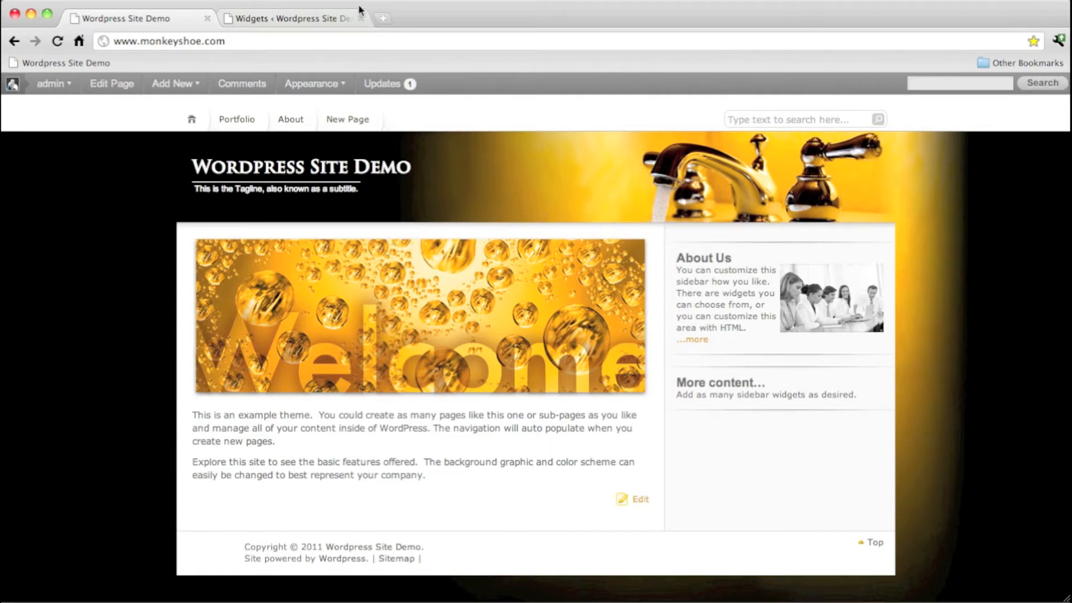
Add a Recent Posts widget below About Us in north_sidebar and title it "Hot News"
{"action": "left_click", "coordinate": [313, 18]}
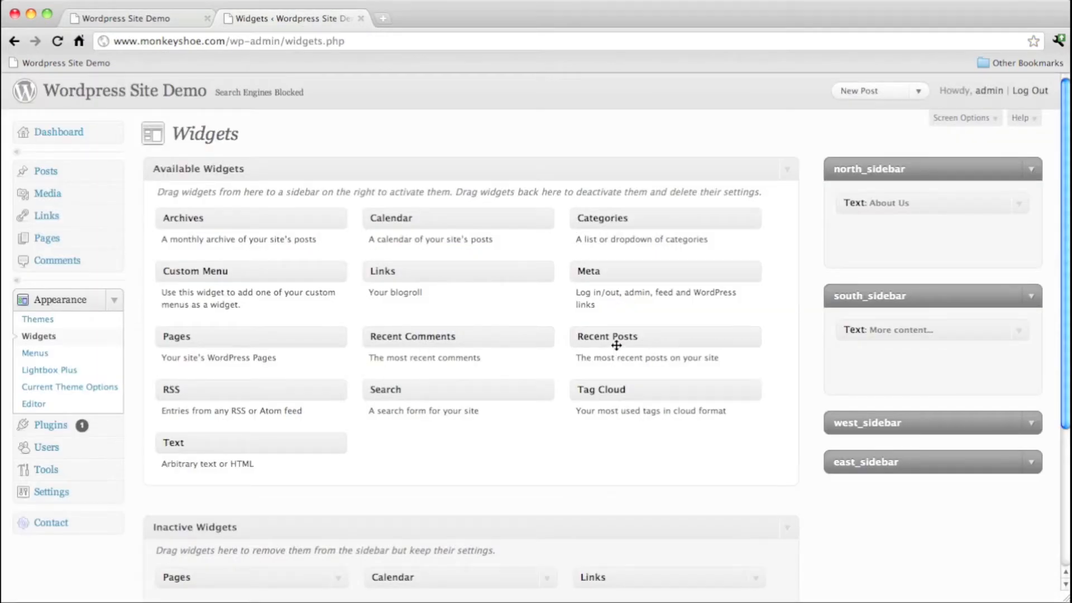
{"action": "left_click_drag", "start_coordinate": [616, 345], "coordinate": [894, 246]}
{"action": "left_click", "coordinate": [891, 280]}
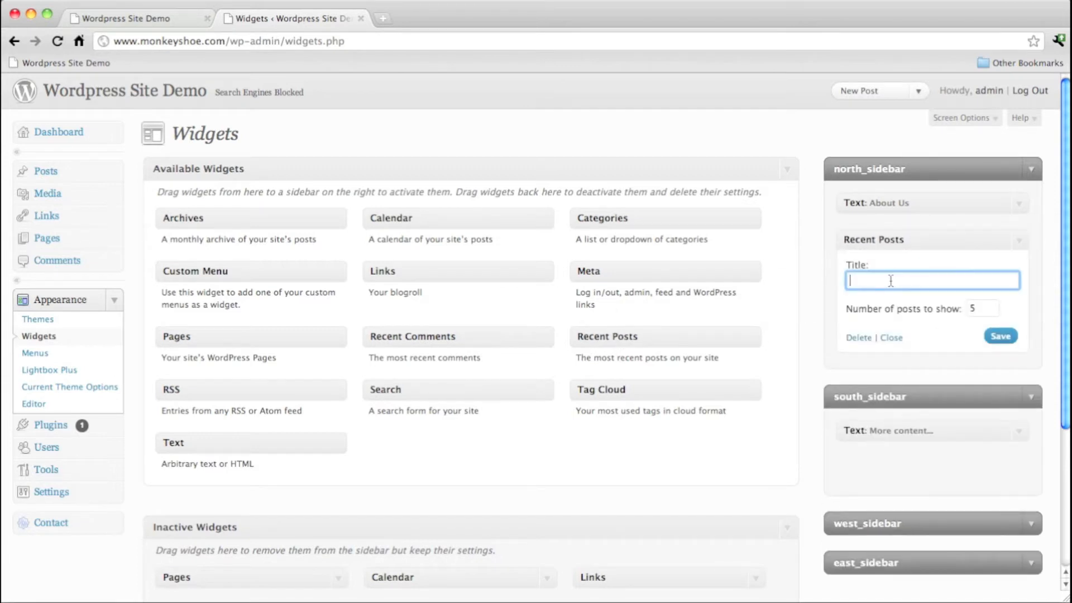
{"action": "type", "text": "f"}
{"action": "type", "text": "ot News"}
Save the Hot News widget with 2 posts to show and reload the live home page
{"action": "left_click", "coordinate": [981, 307]}
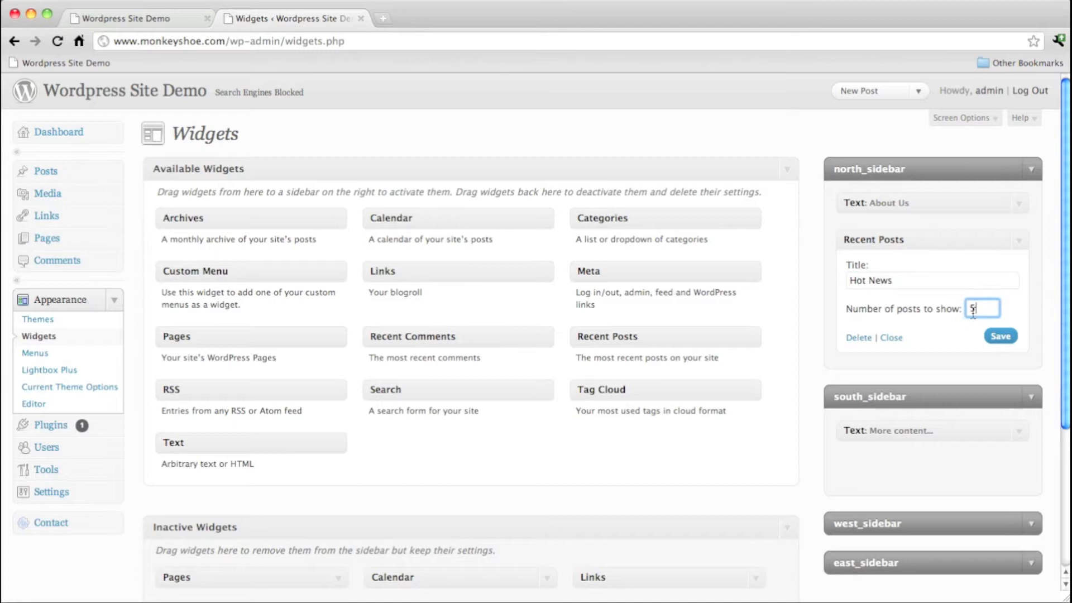
{"action": "key", "text": "BackSpace"}
{"action": "type", "text": "2"}
{"action": "left_click", "coordinate": [1000, 336]}
{"action": "left_click", "coordinate": [176, 18]}
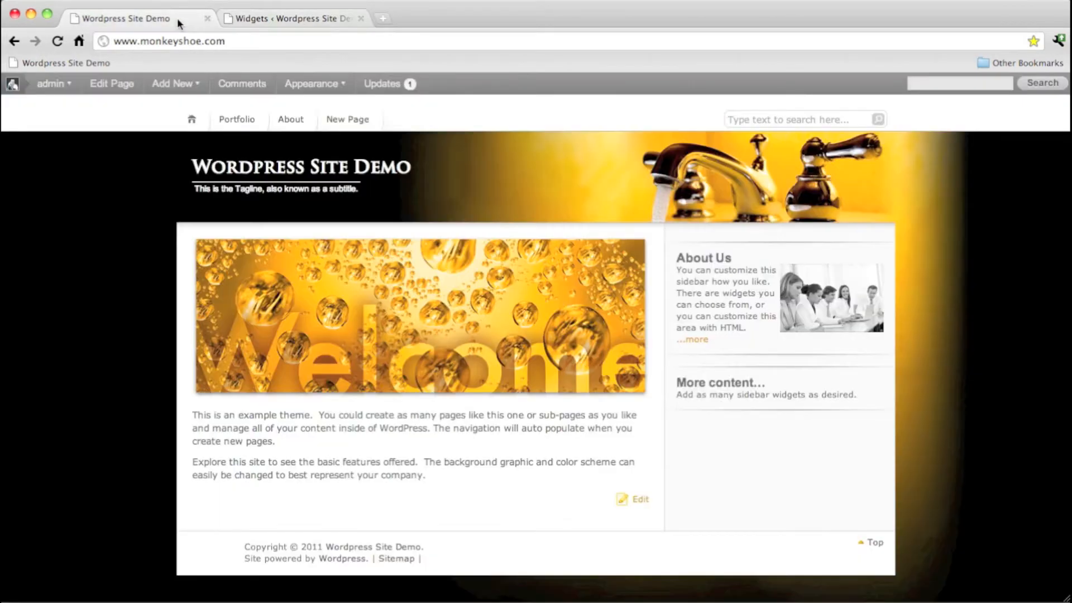
{"action": "left_click", "coordinate": [57, 42]}
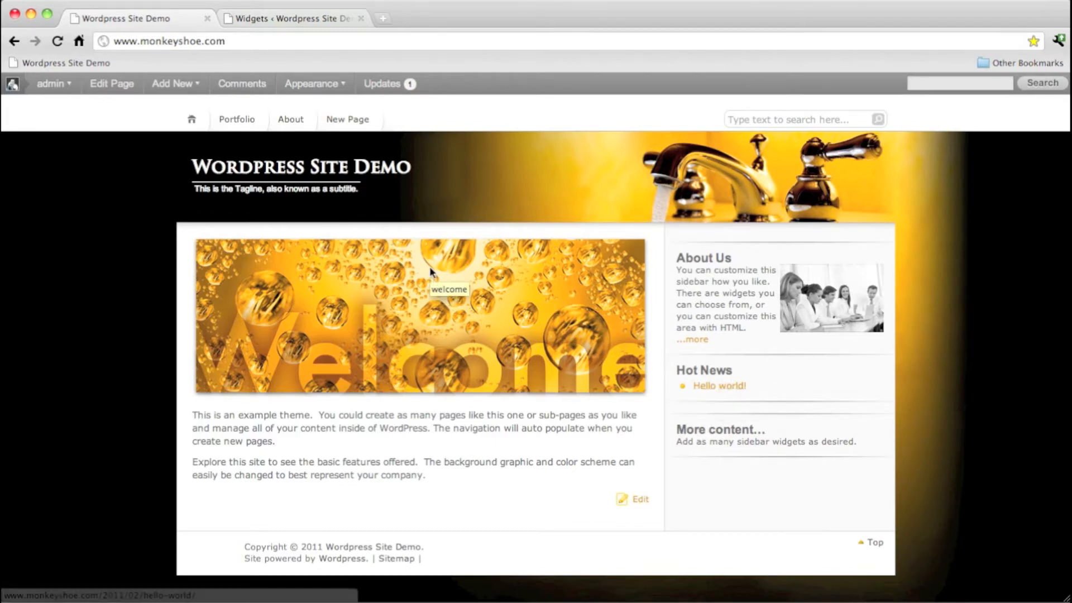
Collapse the Hot News widget and add a Text widget titled "Test" below it in north_sidebar
{"action": "left_click", "coordinate": [304, 18]}
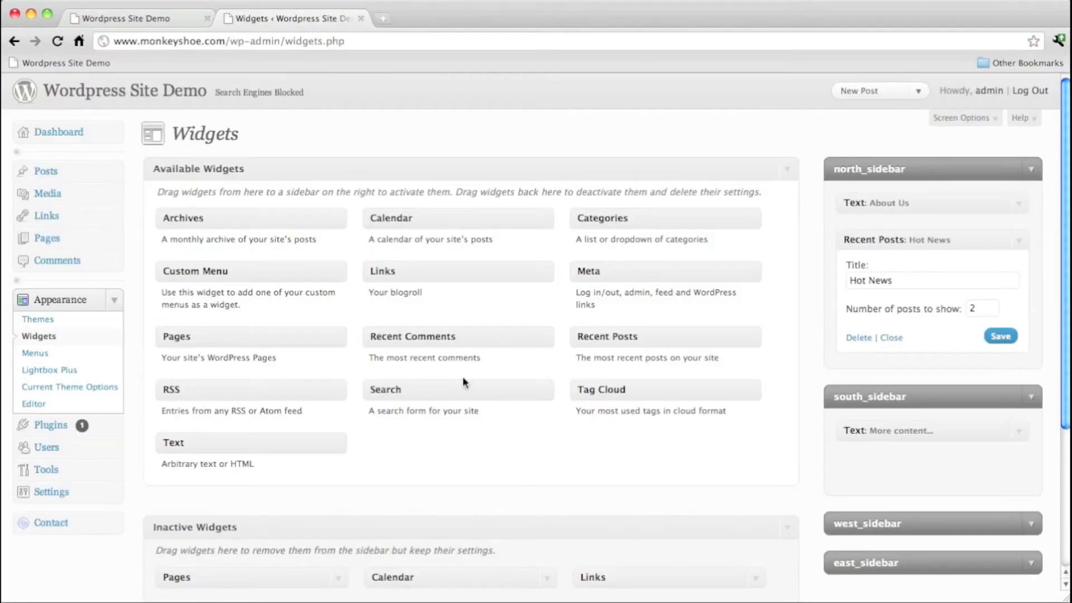
{"action": "scroll", "coordinate": [614, 379], "scroll_direction": "down", "scroll_amount": 1}
{"action": "left_click", "coordinate": [1019, 235]}
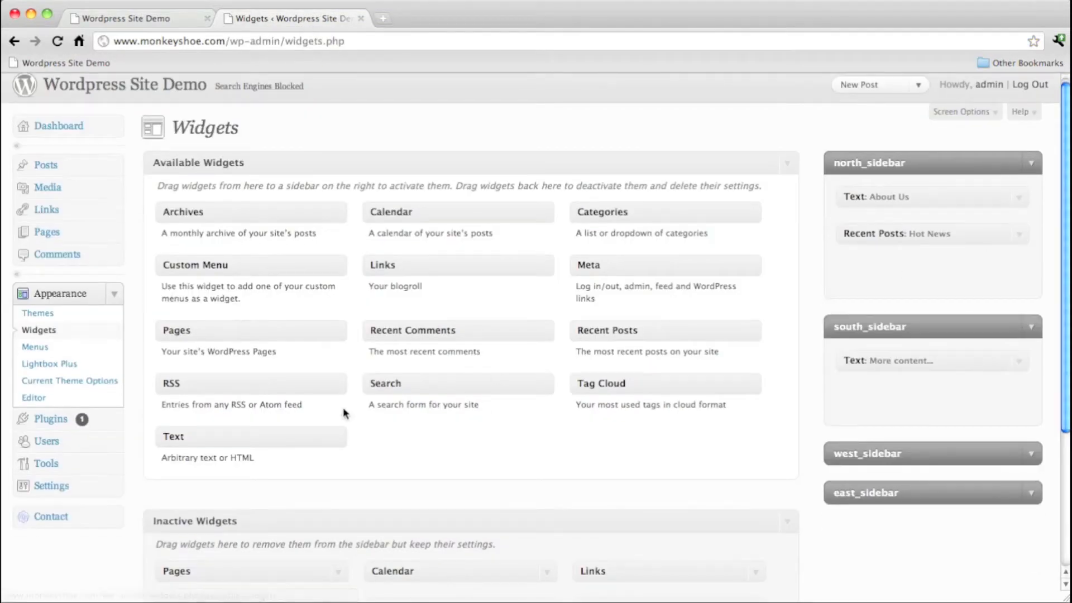
{"action": "left_click_drag", "start_coordinate": [217, 442], "coordinate": [883, 271]}
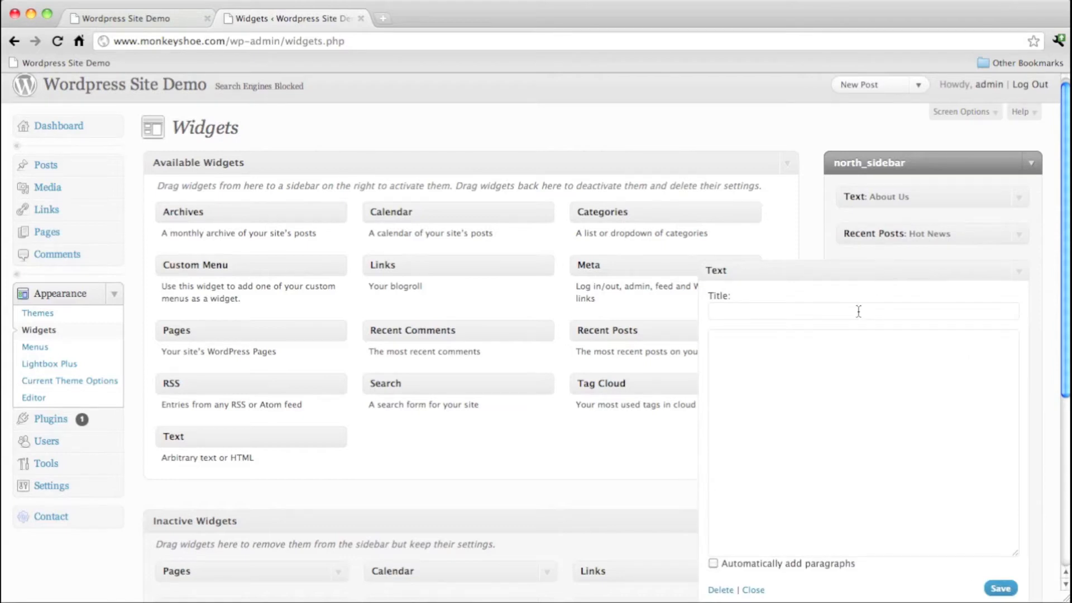
{"action": "left_click", "coordinate": [809, 314]}
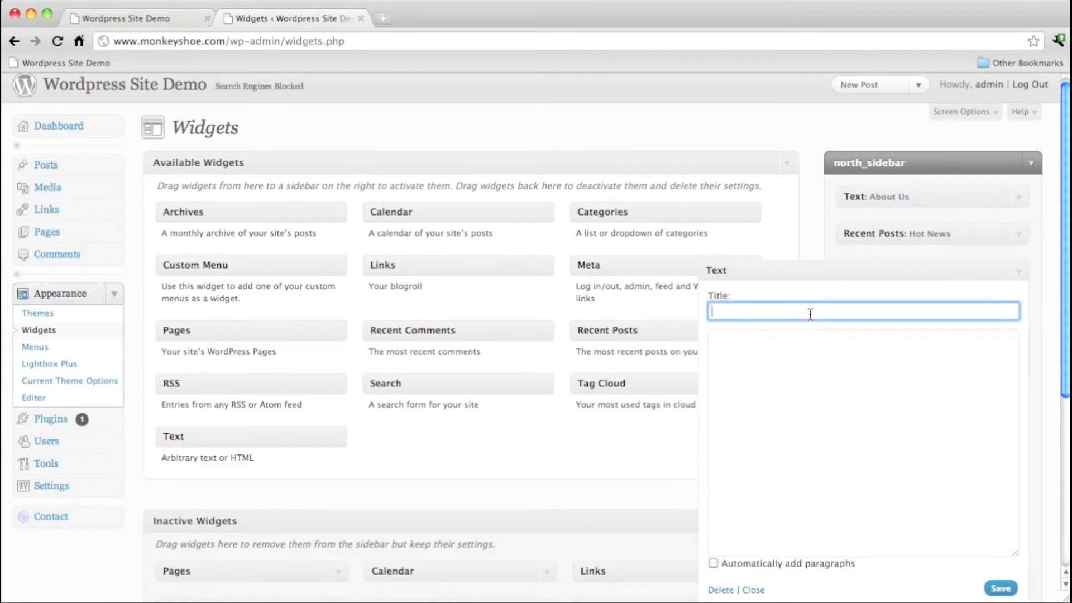
{"action": "type", "text": "Test"}
Fill the Test widget's body with placeholder lines: ljkjfalsjf;af, sdf, asfs, daf, sad, f, adf
{"action": "left_click", "coordinate": [834, 389]}
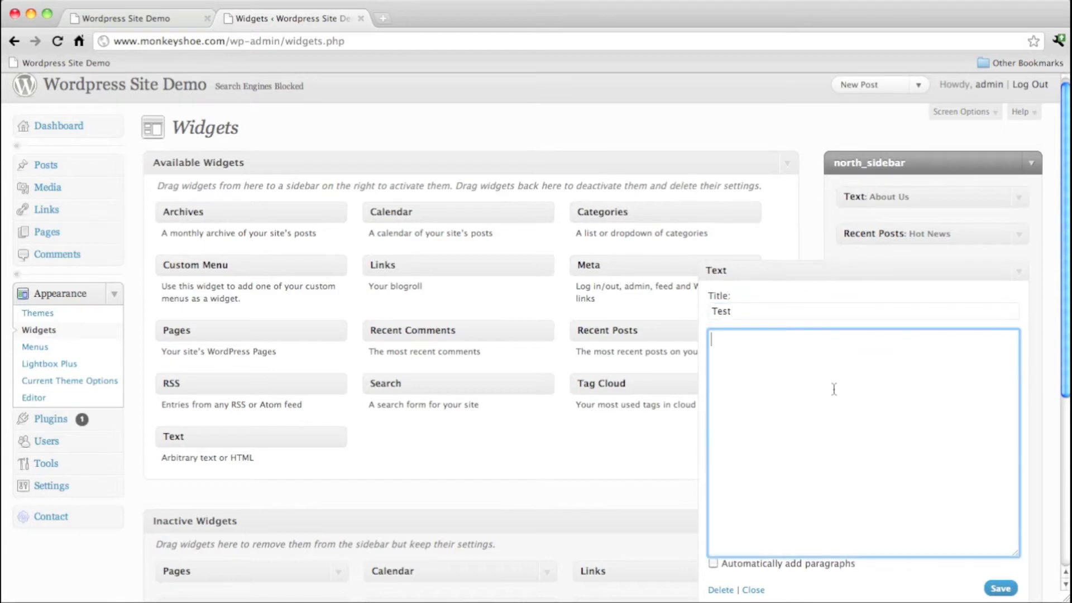
{"action": "type", "text": "ljkjfalsjf;af"}
{"action": "key", "text": "Return"}
{"action": "type", "text": "sdf"}
{"action": "key", "text": "Return"}
{"action": "type", "text": "asfs"}
{"action": "key", "text": "Return"}
{"action": "type", "text": "daf"}
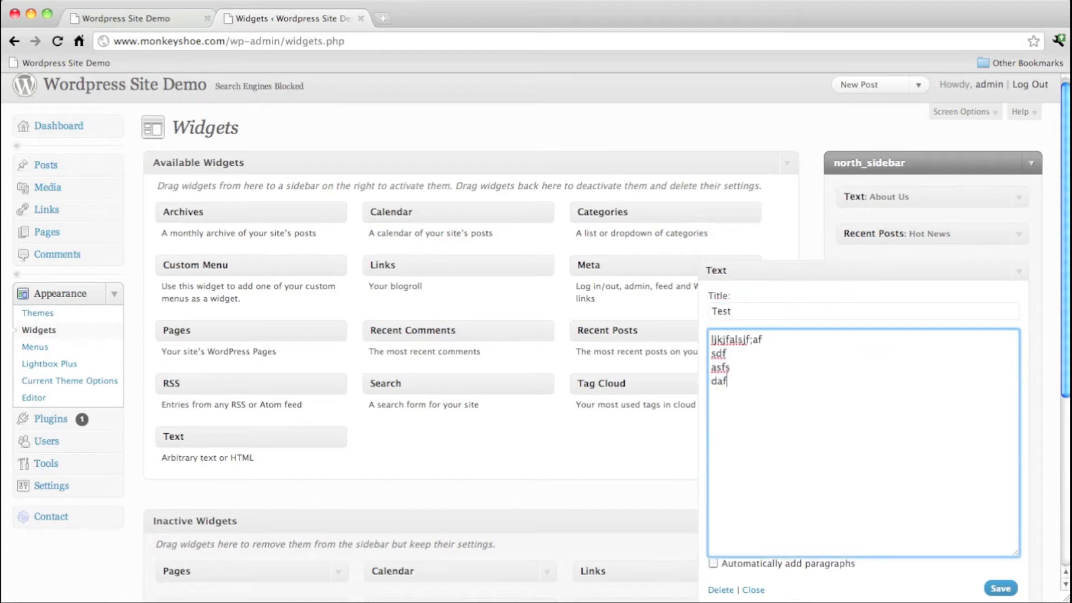
{"action": "key", "text": "Return"}
{"action": "type", "text": "sad"}
{"action": "key", "text": "Return"}
{"action": "type", "text": "f"}
{"action": "key", "text": "Return"}
{"action": "type", "text": "adf"}
{"action": "key", "text": "Return"}
Save the Test widget with automatic paragraphs enabled and reload the live home page
{"action": "left_click", "coordinate": [713, 562]}
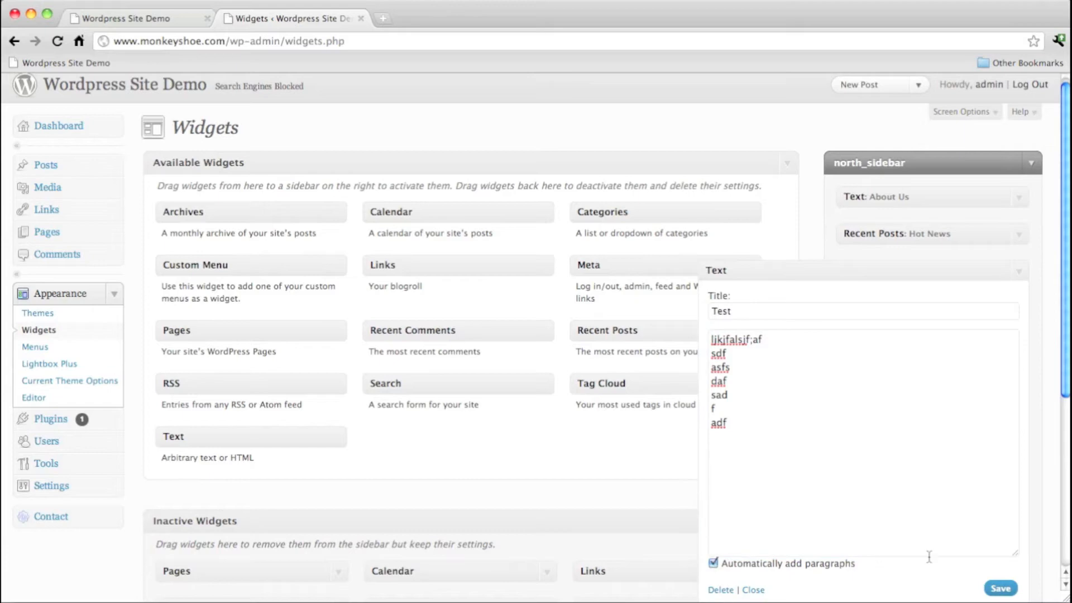
{"action": "left_click", "coordinate": [990, 588]}
{"action": "left_click", "coordinate": [159, 18]}
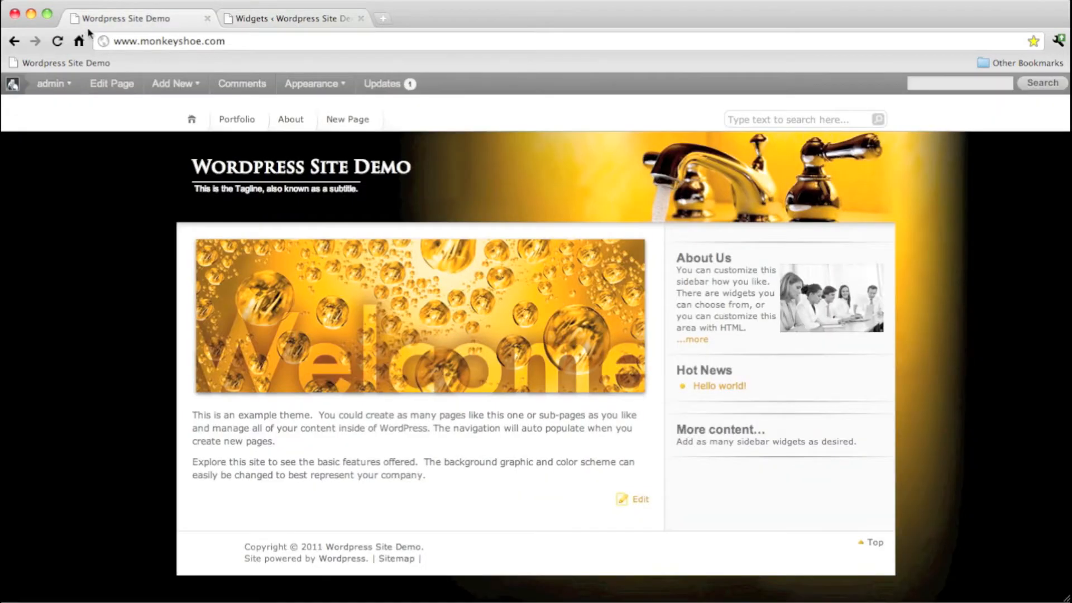
{"action": "left_click", "coordinate": [59, 41]}
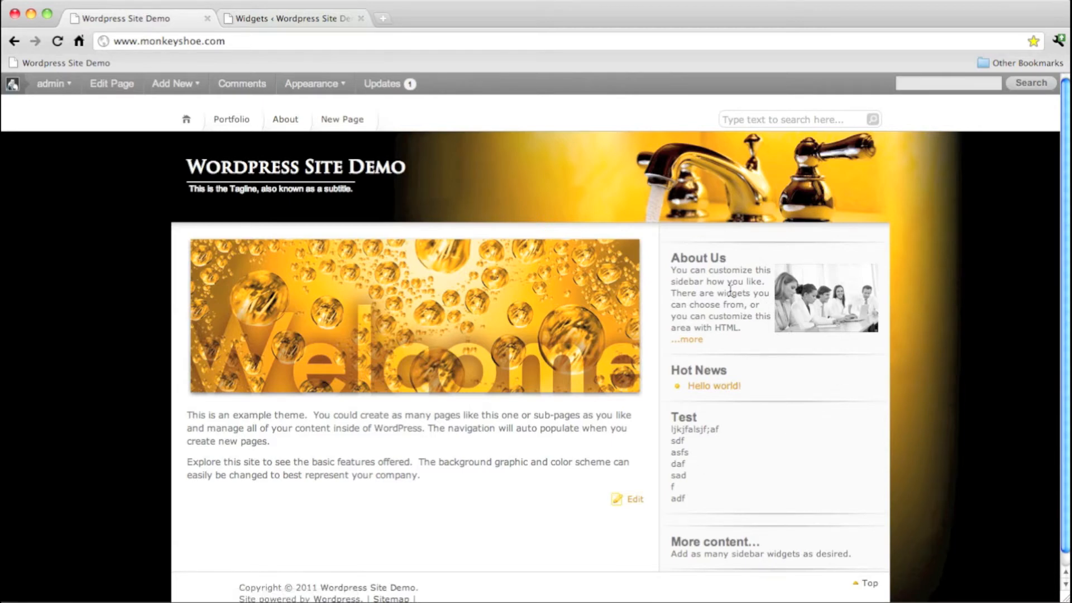
Collapse the Test widget and examine the HTML code of the About Us text widget in north_sidebar
{"action": "left_click", "coordinate": [249, 19]}
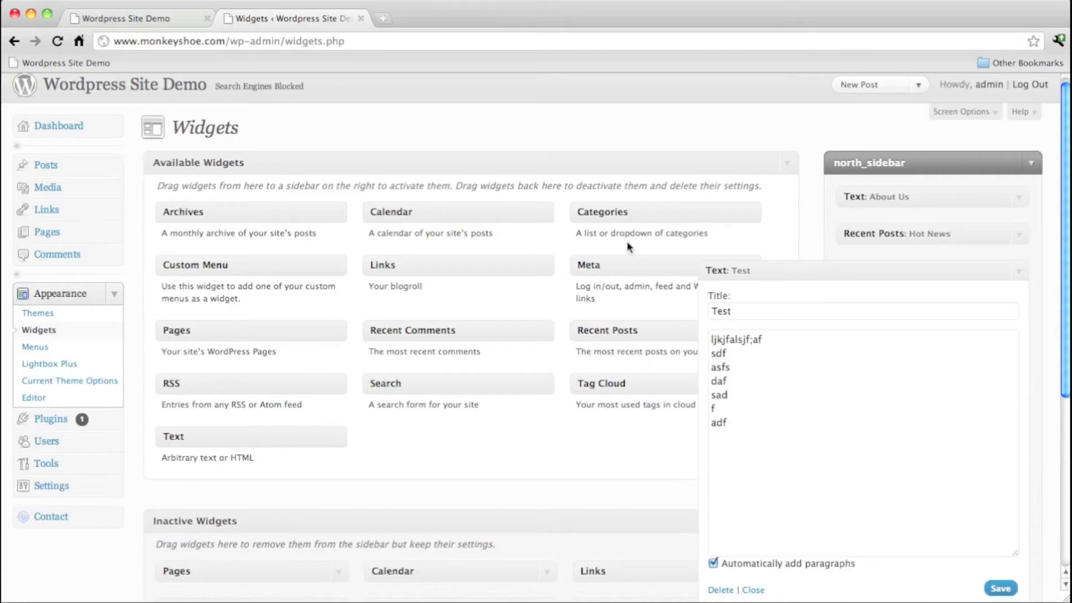
{"action": "left_click", "coordinate": [1023, 271]}
{"action": "left_click", "coordinate": [1019, 202]}
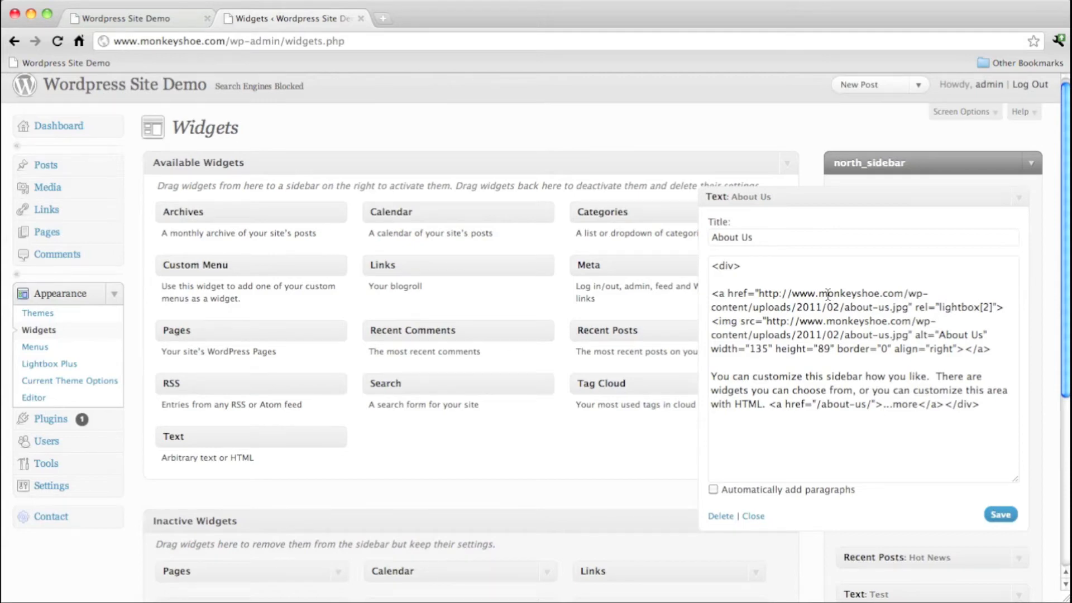
{"action": "left_click", "coordinate": [827, 196]}
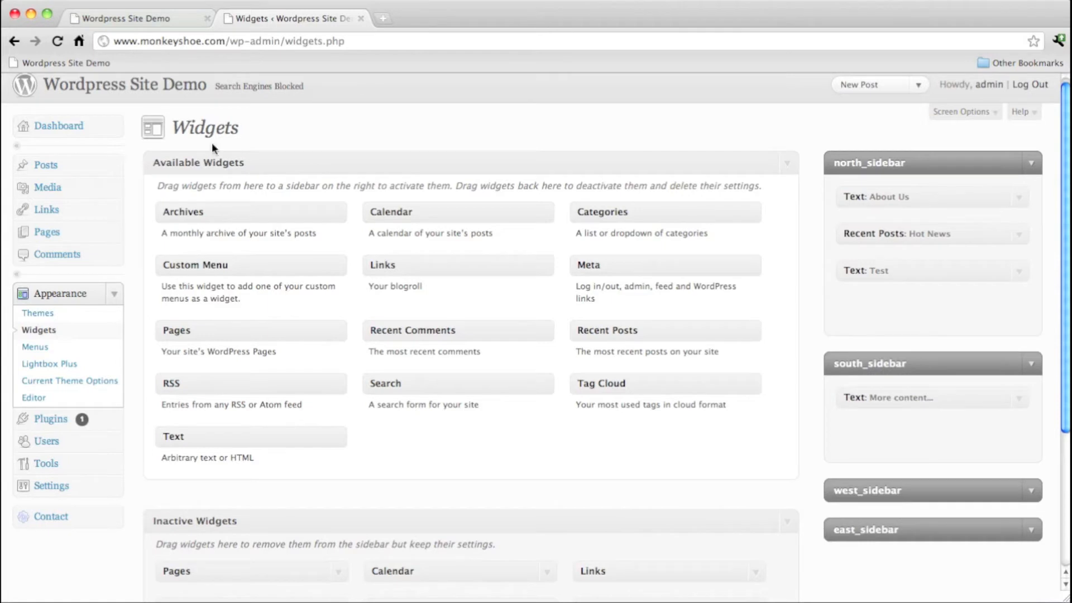
Start a new page in a separate tab and enter "Here is my text." as its body
{"action": "mouse_move", "coordinate": [111, 240]}
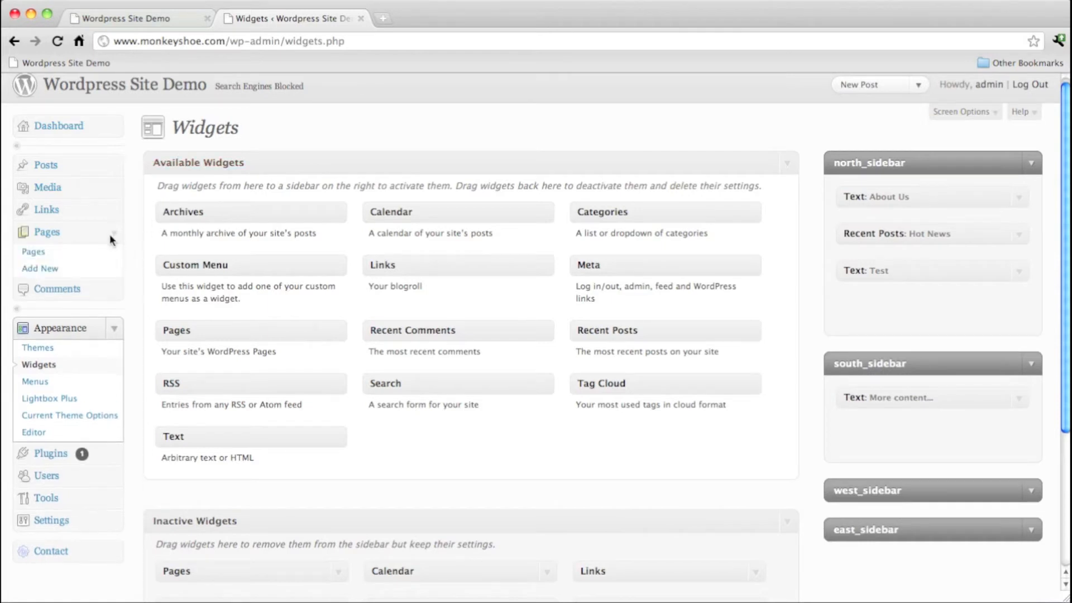
{"action": "left_click", "coordinate": [40, 272]}
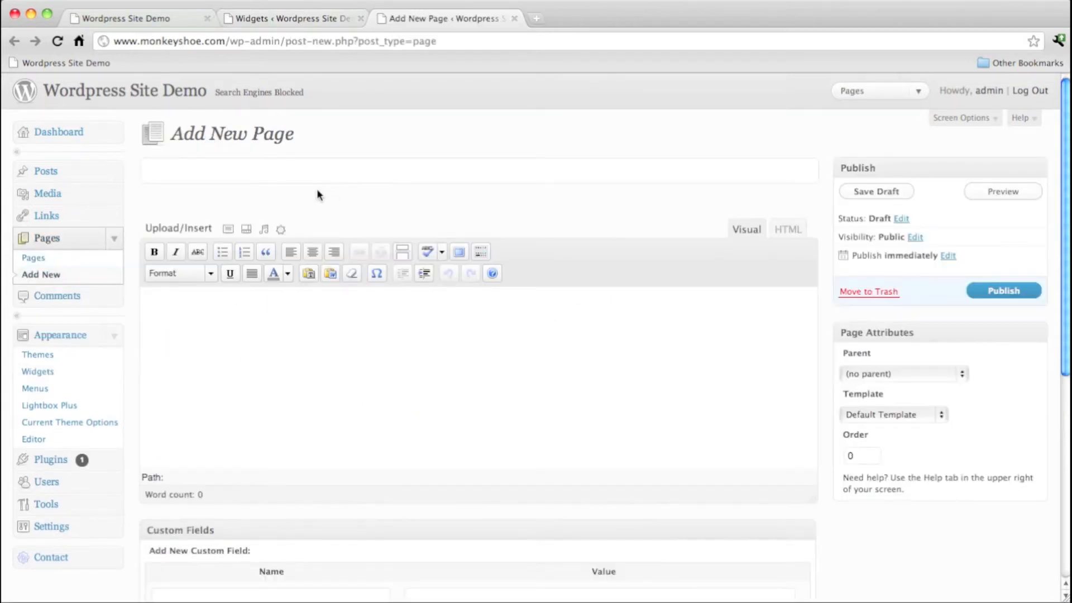
{"action": "left_click", "coordinate": [498, 395]}
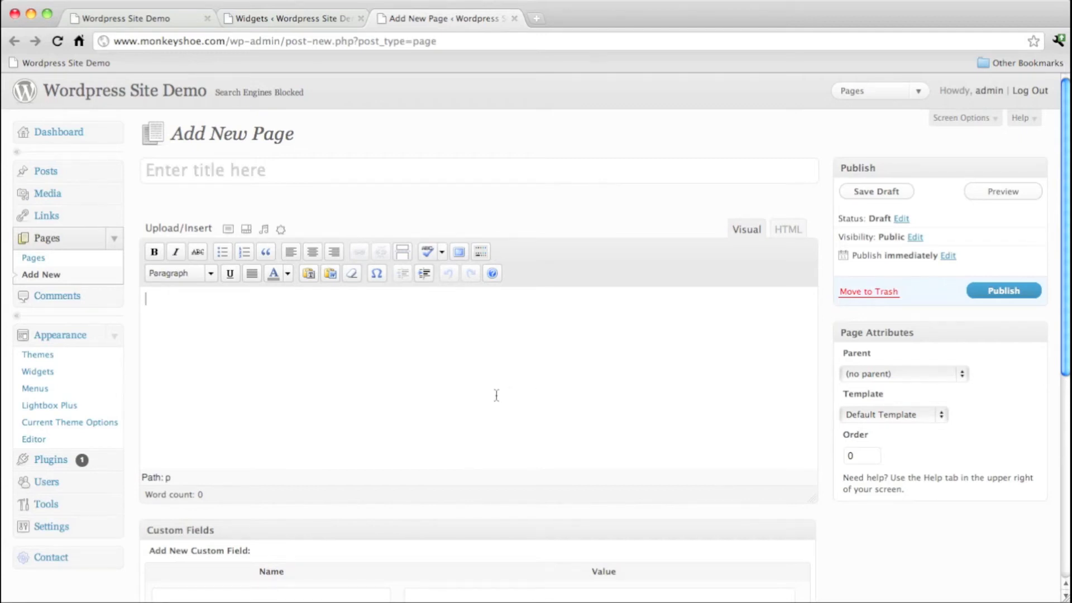
{"action": "type", "text": "Here is my text."}
Insert Example-3 from the media library before the page's text as a right-aligned thumbnail
{"action": "left_click", "coordinate": [146, 300]}
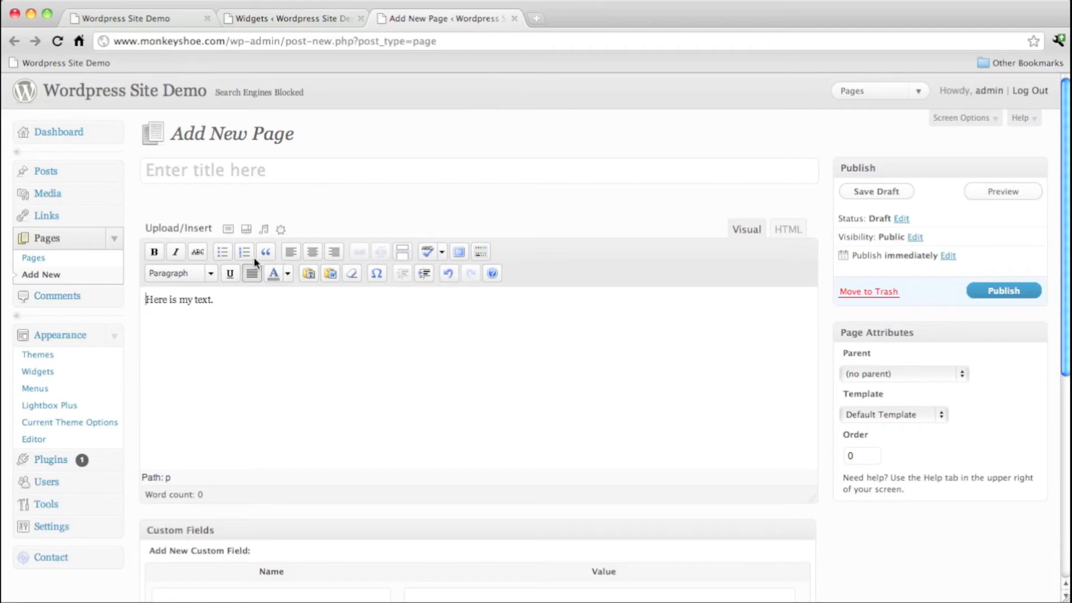
{"action": "left_click", "coordinate": [227, 229]}
{"action": "left_click", "coordinate": [465, 122]}
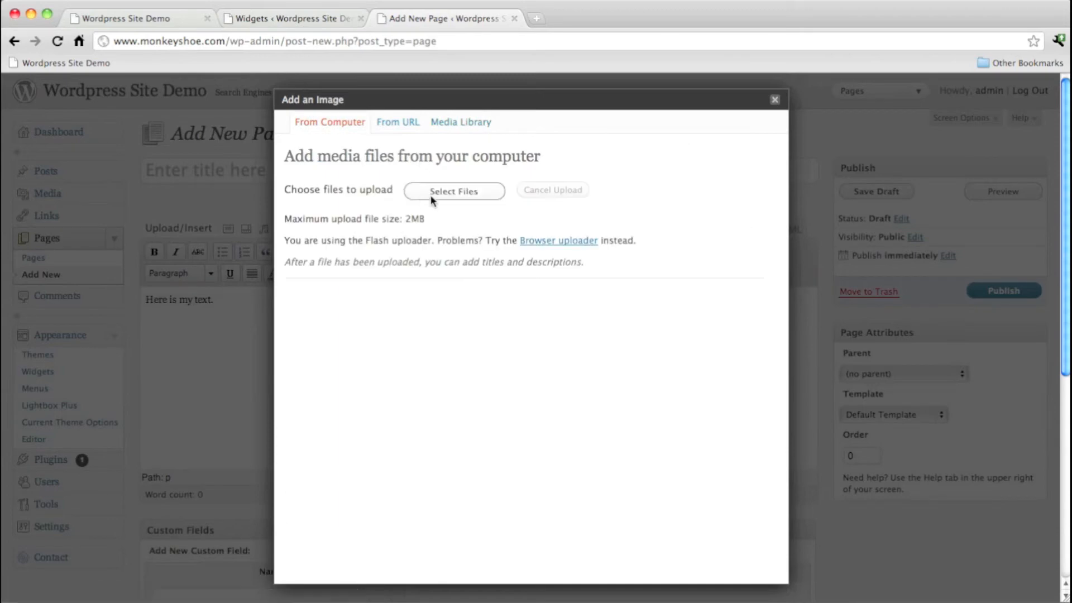
{"action": "left_click", "coordinate": [460, 119]}
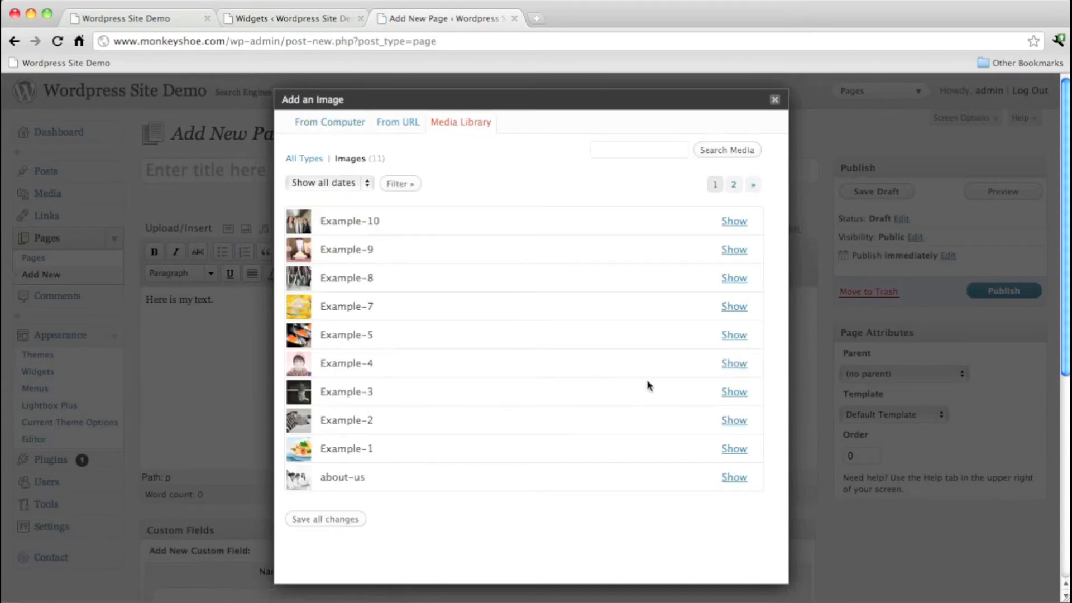
{"action": "left_click", "coordinate": [730, 391]}
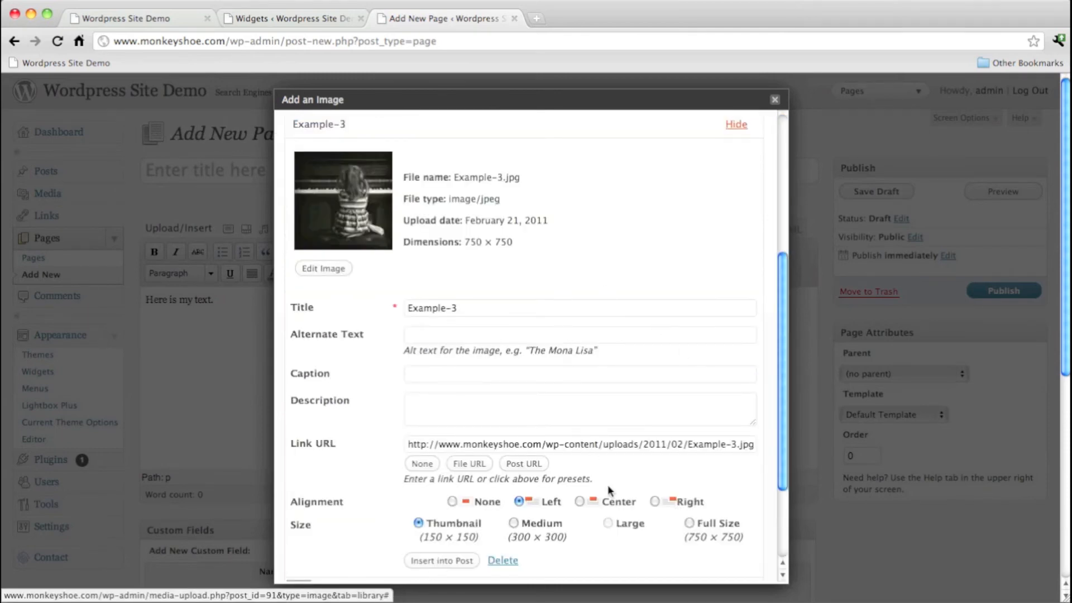
{"action": "left_click", "coordinate": [452, 502]}
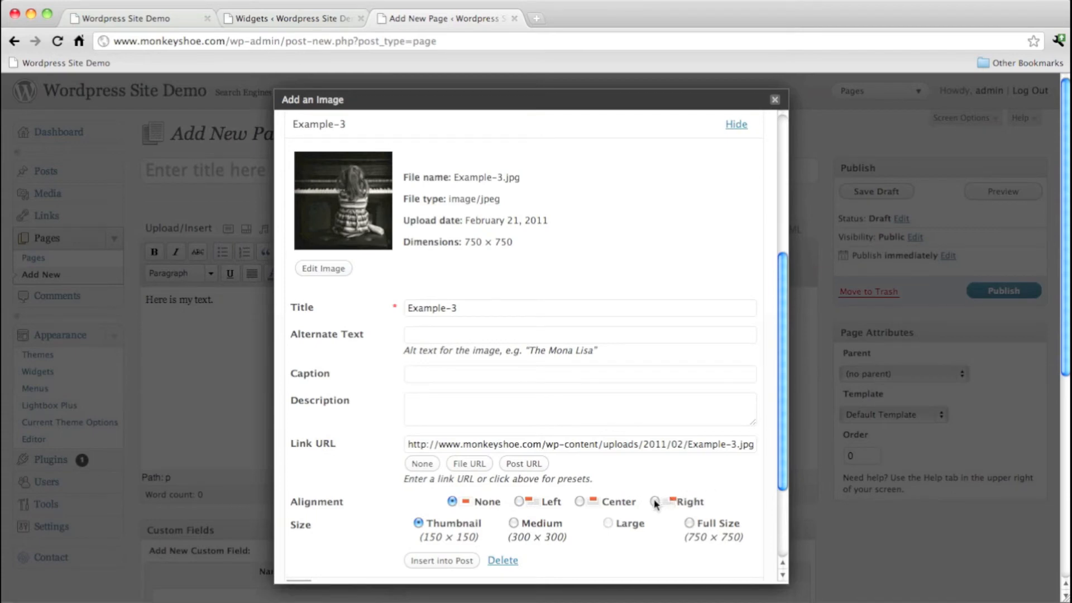
{"action": "left_click", "coordinate": [655, 502]}
{"action": "left_click", "coordinate": [451, 564]}
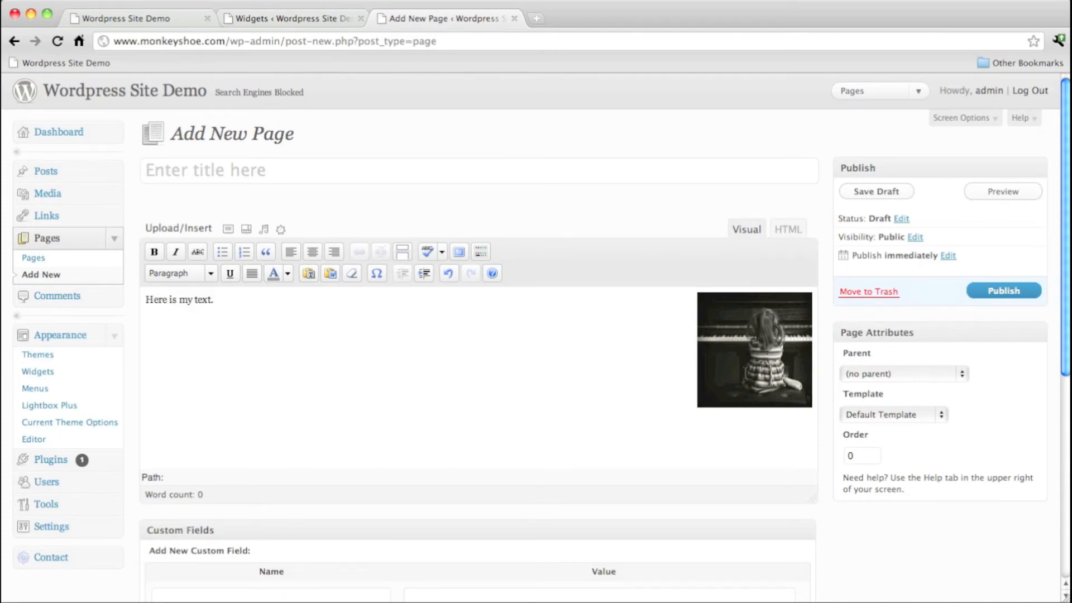
Copy the draft page's complete HTML code, including the Example-3 image and text, and move the page to the trash
{"action": "left_click", "coordinate": [788, 233]}
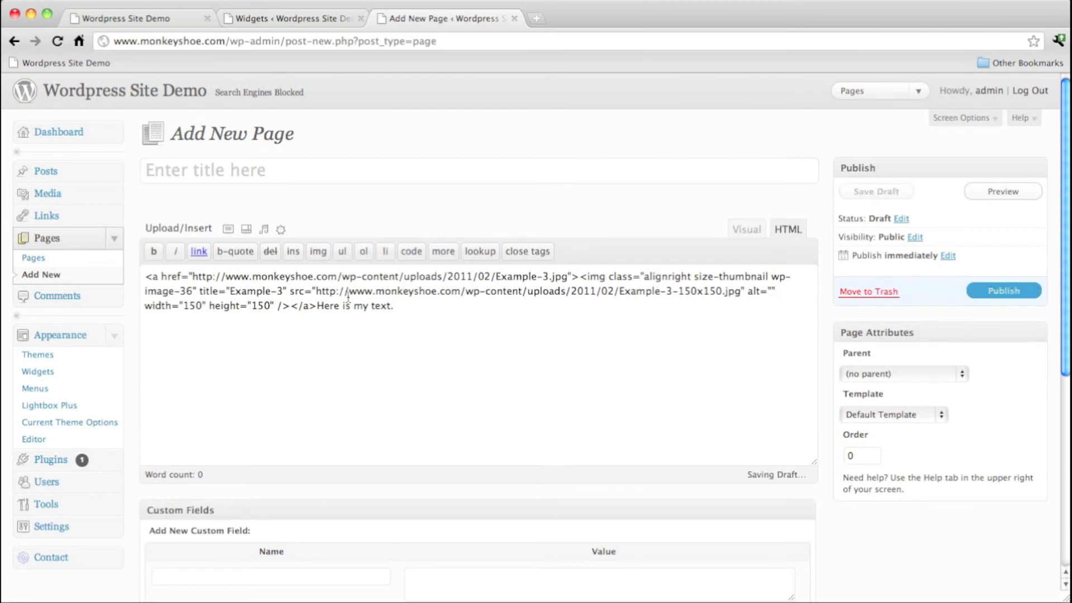
{"action": "left_click_drag", "start_coordinate": [394, 307], "coordinate": [140, 274]}
{"action": "key", "text": "super+c"}
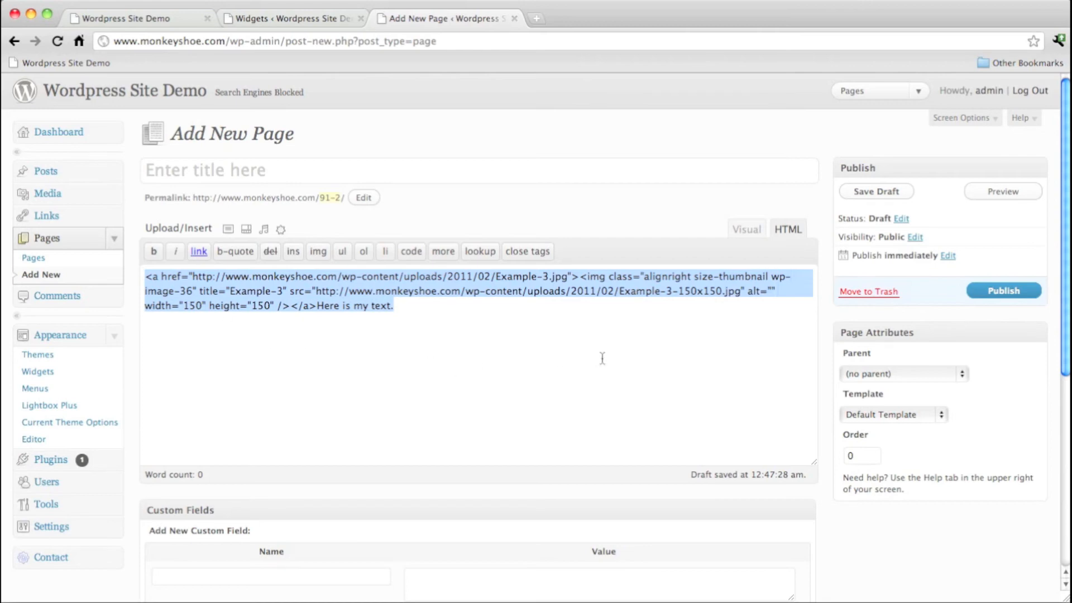
{"action": "left_click", "coordinate": [864, 294]}
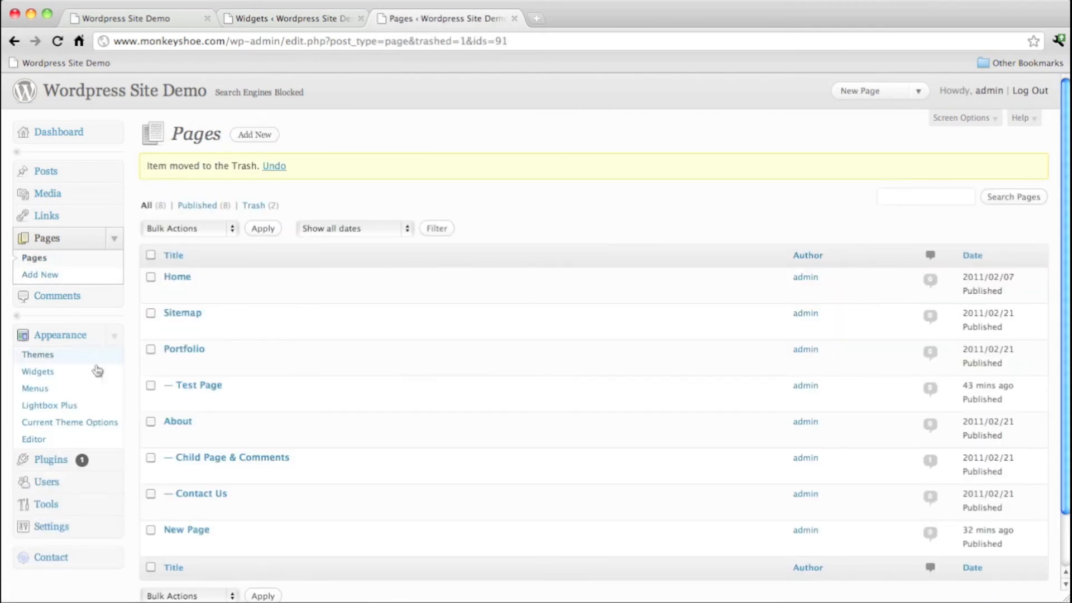
Replace the Test text widget's content in north_sidebar with the copied HTML, disable automatic paragraphs, and save the widget
{"action": "left_click", "coordinate": [39, 372]}
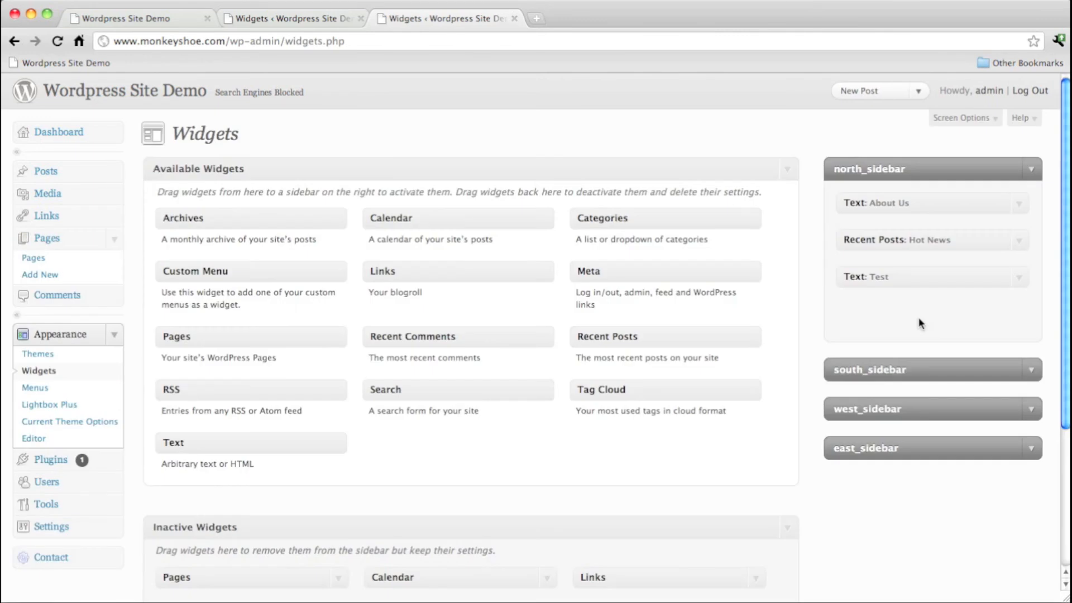
{"action": "left_click", "coordinate": [1021, 278]}
{"action": "left_click_drag", "start_coordinate": [751, 446], "coordinate": [702, 360]}
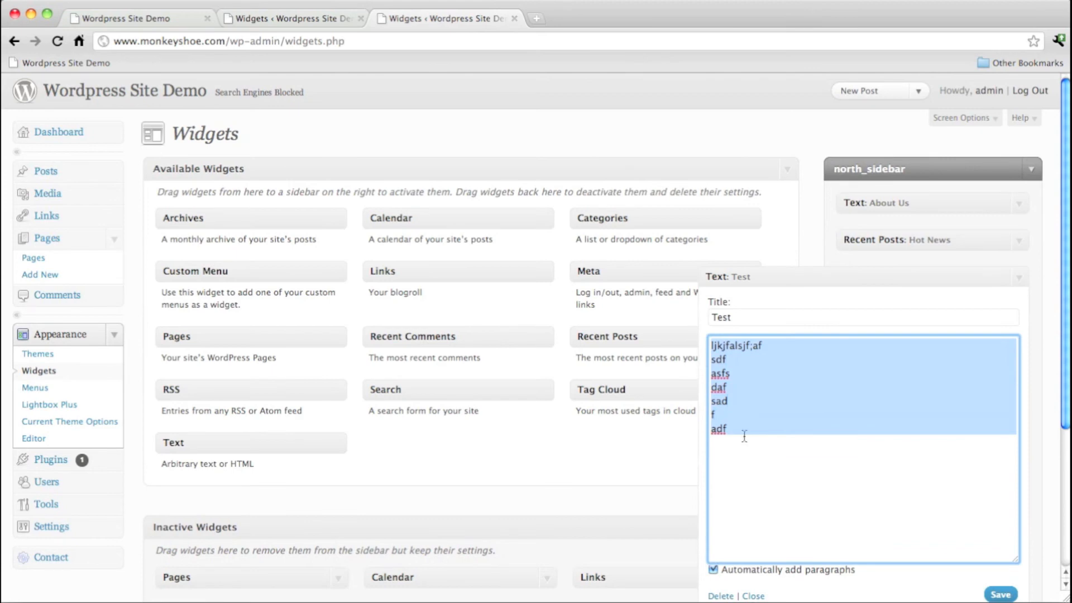
{"action": "key", "text": "super+v"}
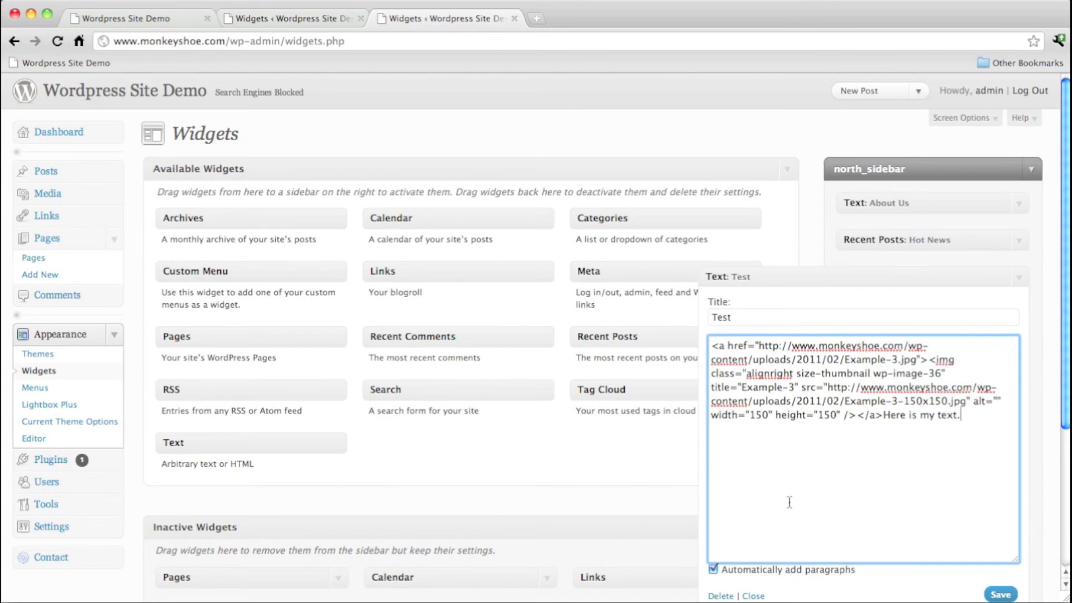
{"action": "left_click", "coordinate": [713, 569]}
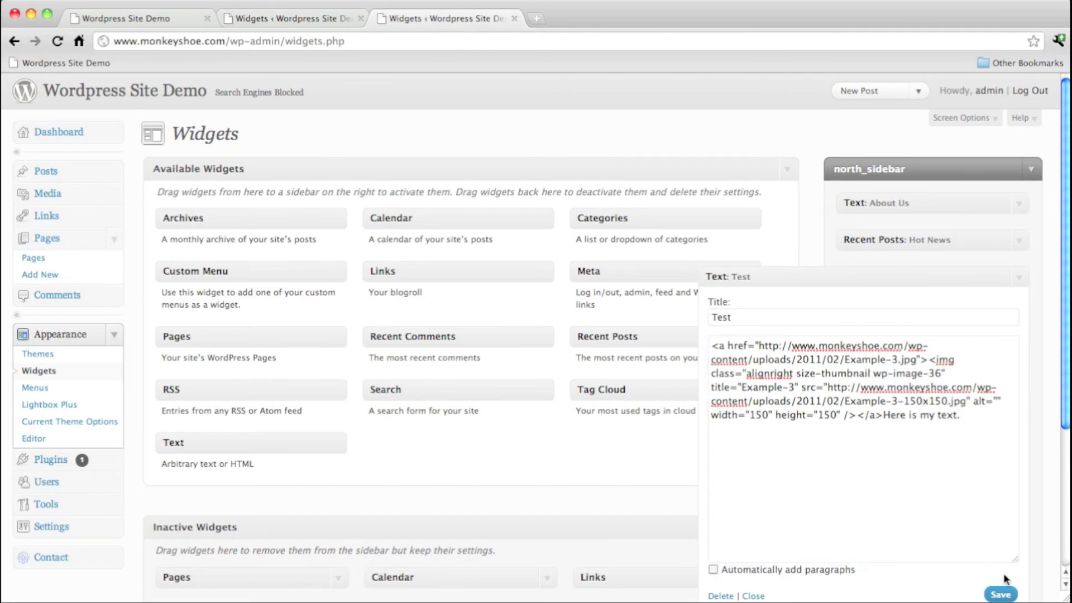
{"action": "left_click", "coordinate": [1002, 595]}
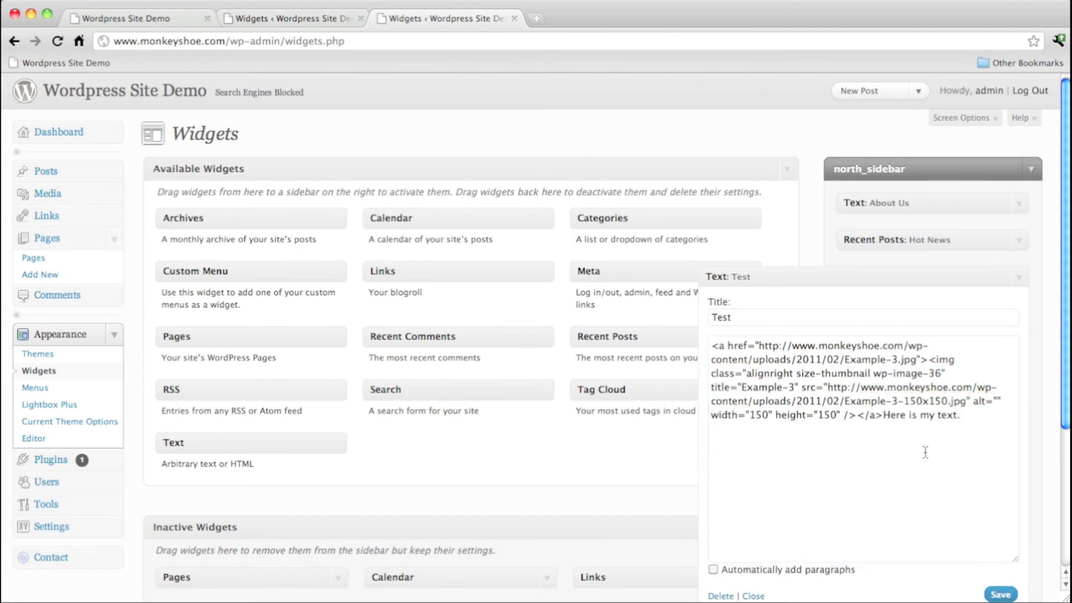
Close the two leftover browser tabs and view the Test widget on the live home page in a new tab
{"action": "left_click", "coordinate": [360, 18]}
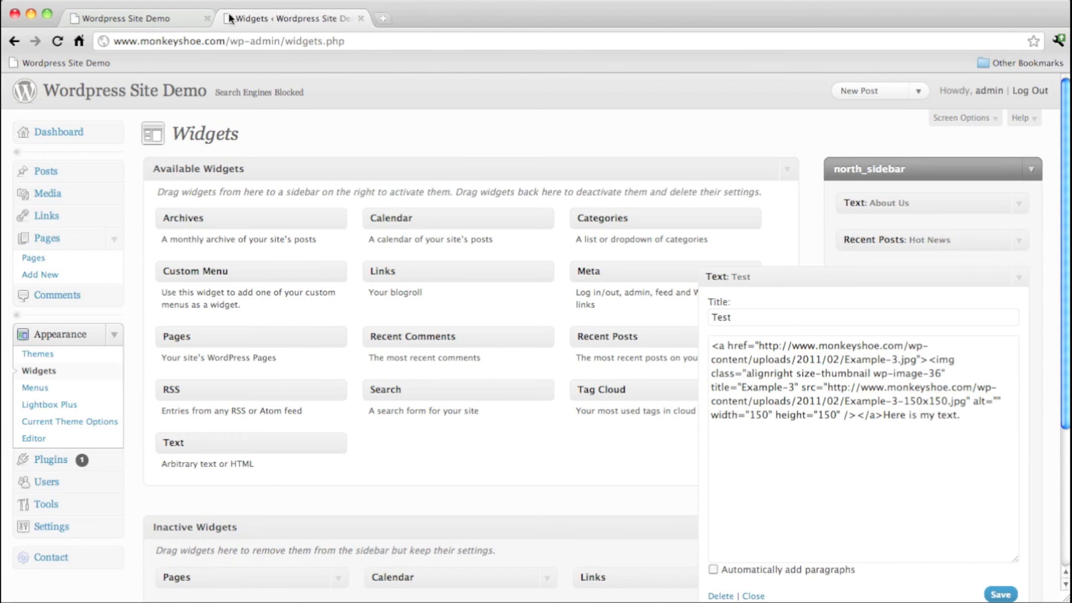
{"action": "left_click", "coordinate": [207, 21]}
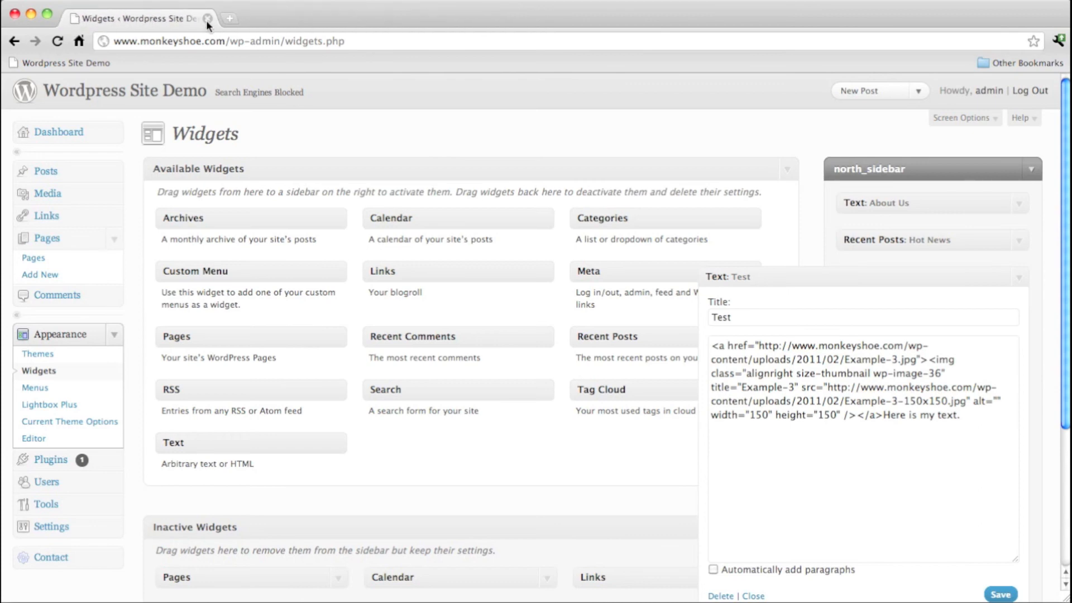
{"action": "left_click", "coordinate": [1015, 276]}
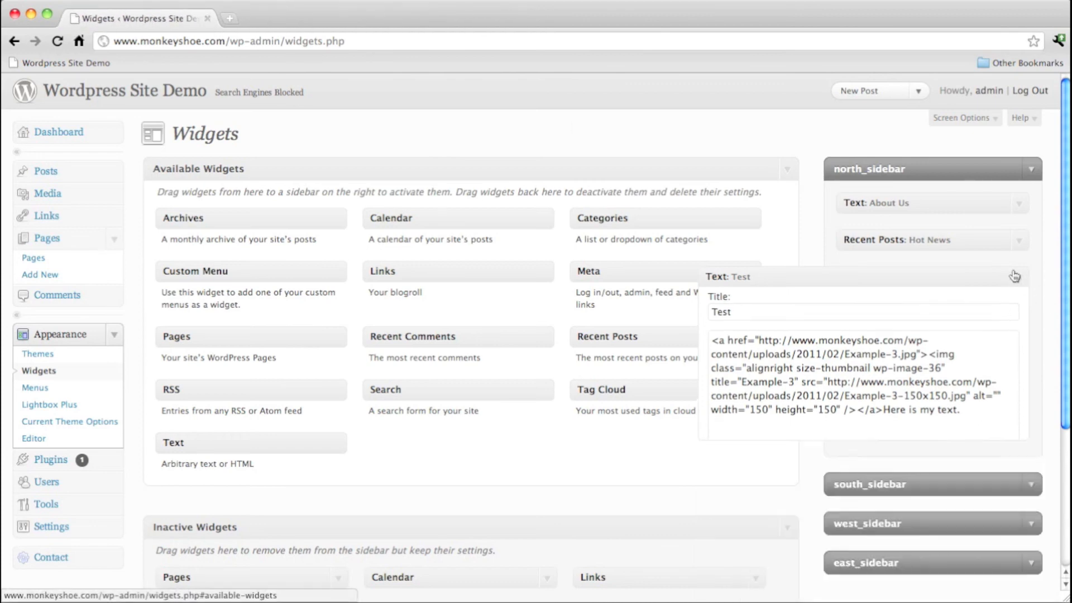
{"action": "left_click", "coordinate": [136, 92], "text": "super"}
{"action": "left_click", "coordinate": [286, 17]}
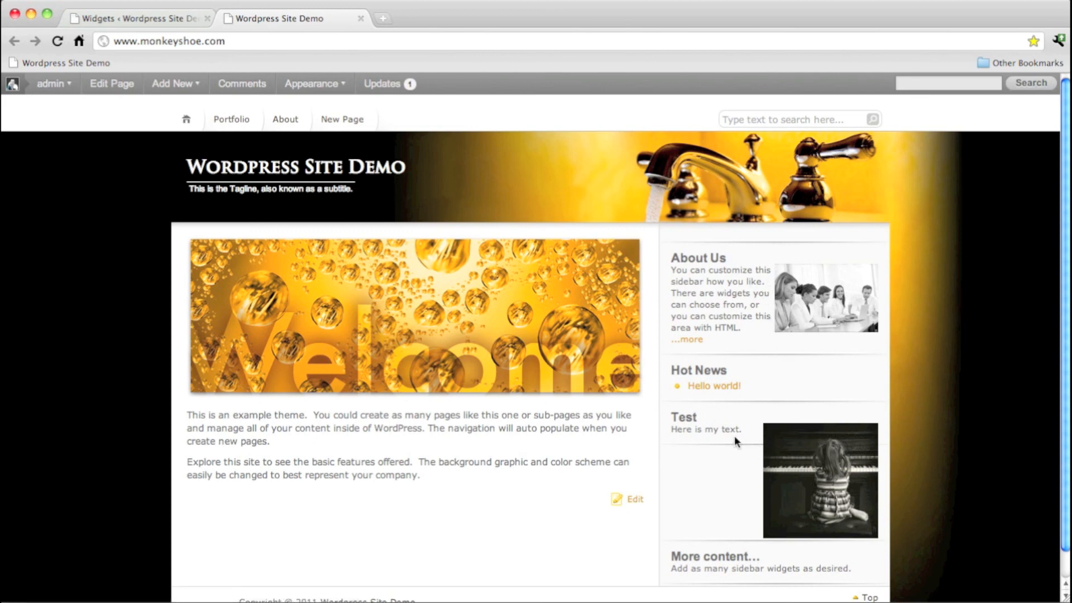
Start another blank page in the admin tab and compare the editor's visual and HTML modes
{"action": "left_click", "coordinate": [147, 16]}
{"action": "left_click", "coordinate": [114, 173]}
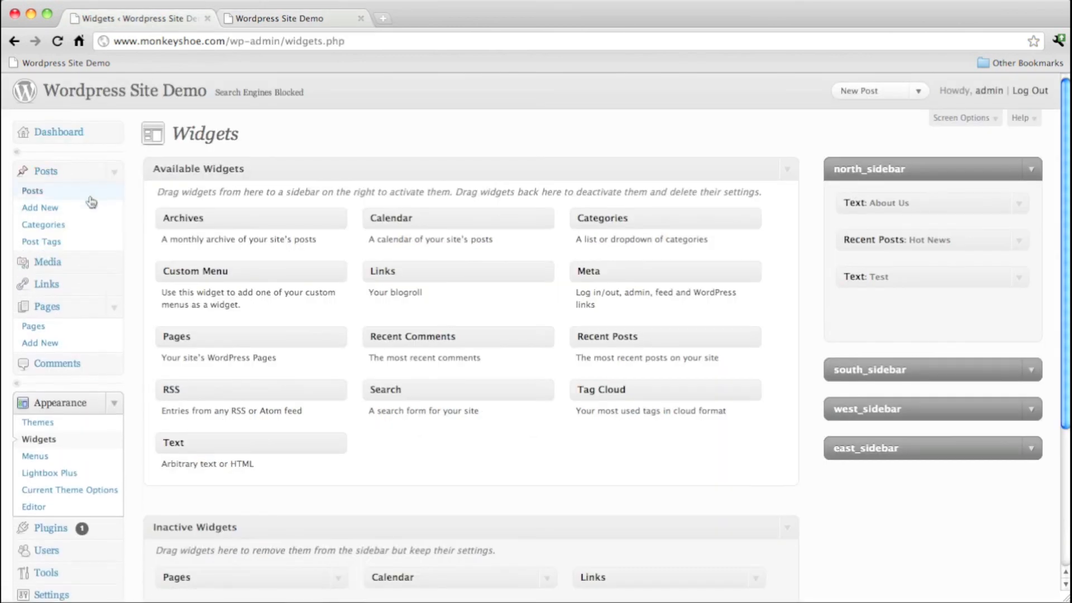
{"action": "left_click", "coordinate": [83, 343]}
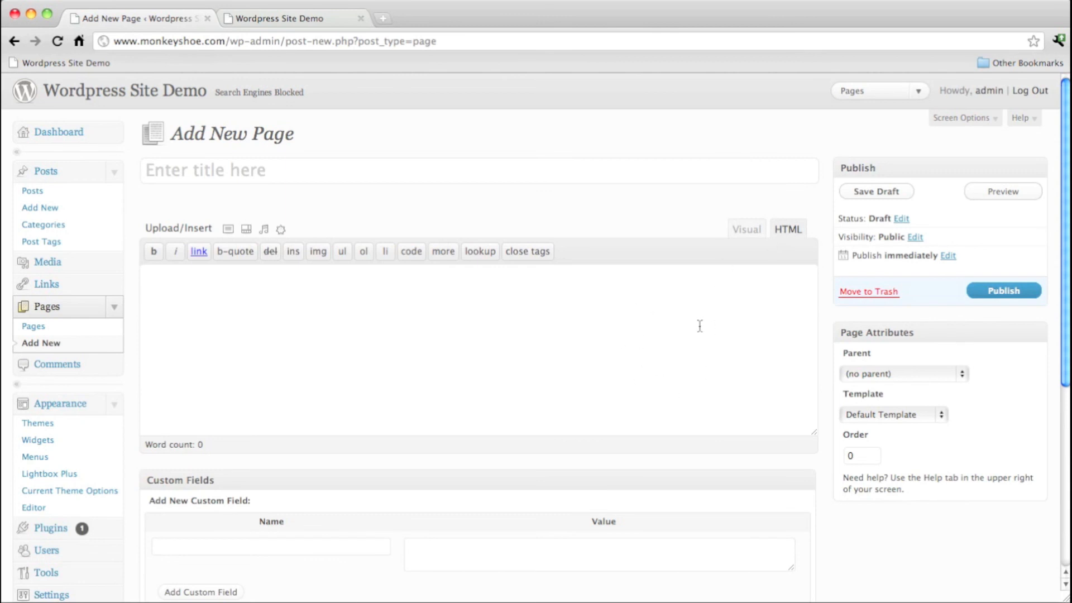
{"action": "left_click", "coordinate": [748, 232]}
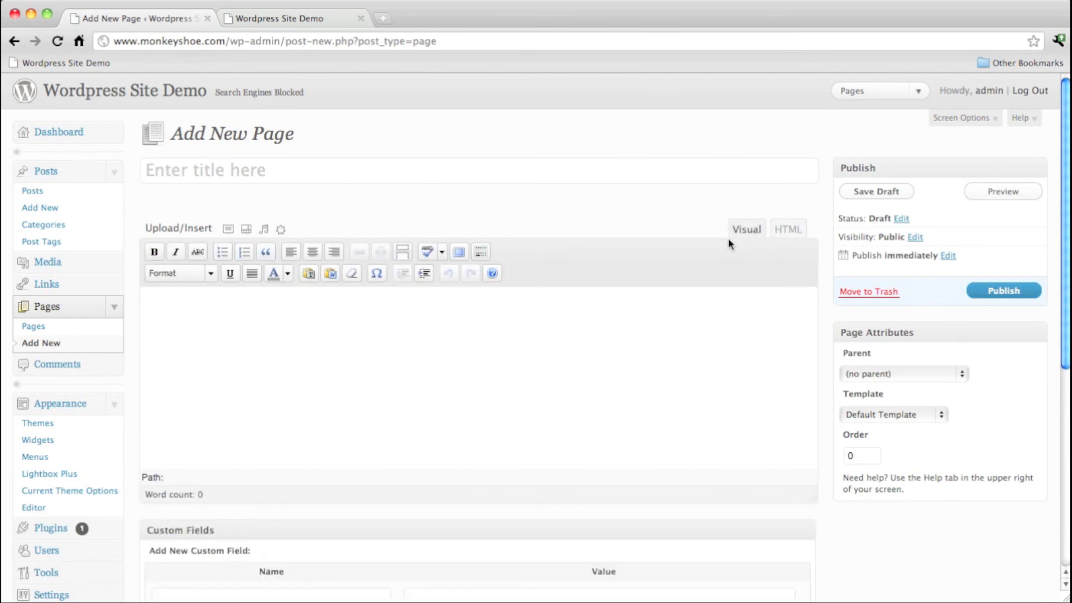
{"action": "left_click", "coordinate": [793, 233]}
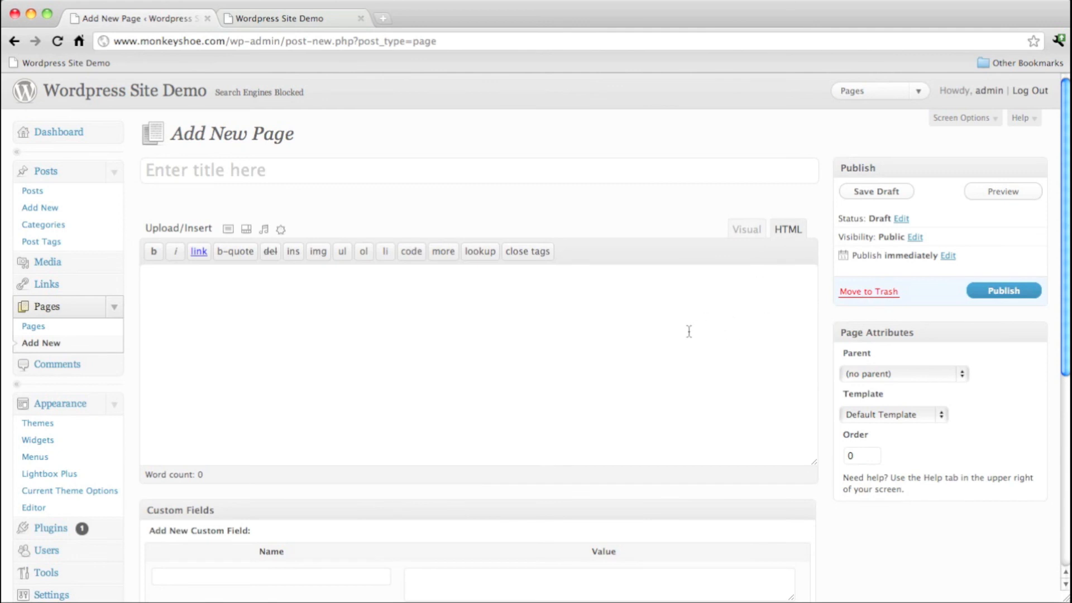